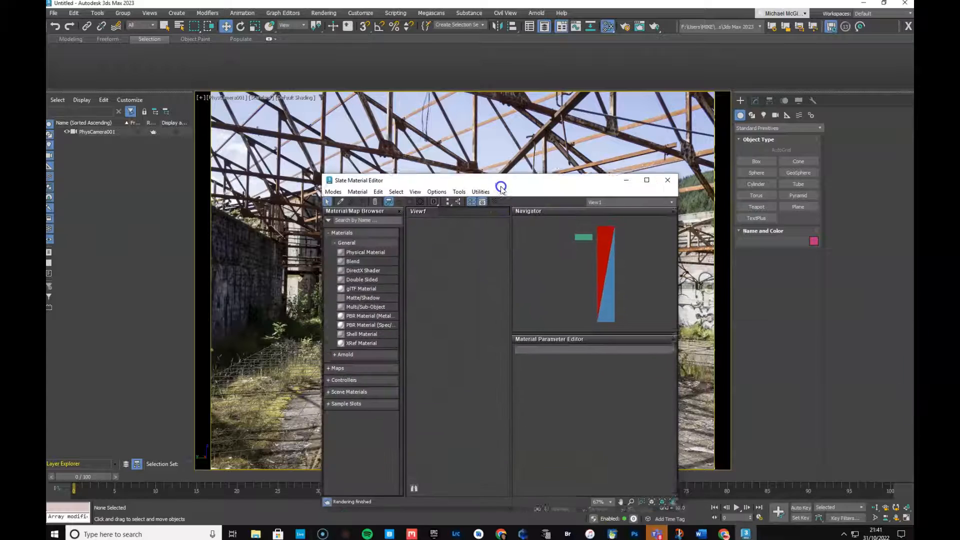
# Add an Arnold Matte surface material to the empty area of the maximized Slate Material Editor's node view
pyautogui.click(651, 180)
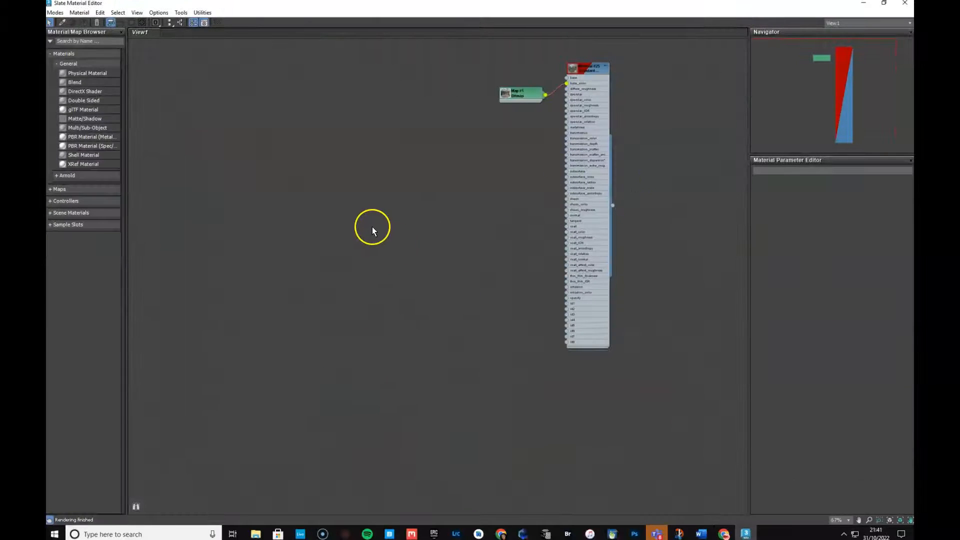
pyautogui.rightClick(375, 203)
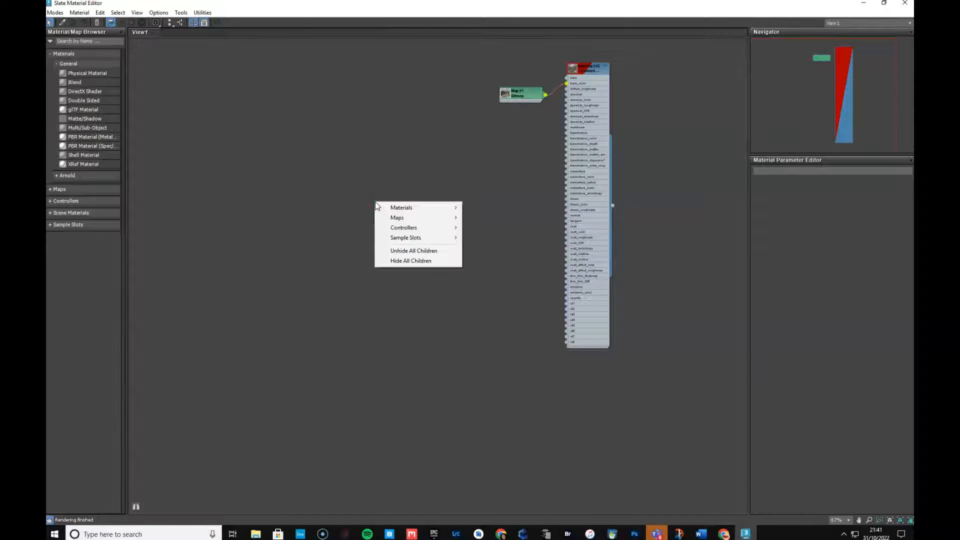
pyautogui.moveTo(382, 207)
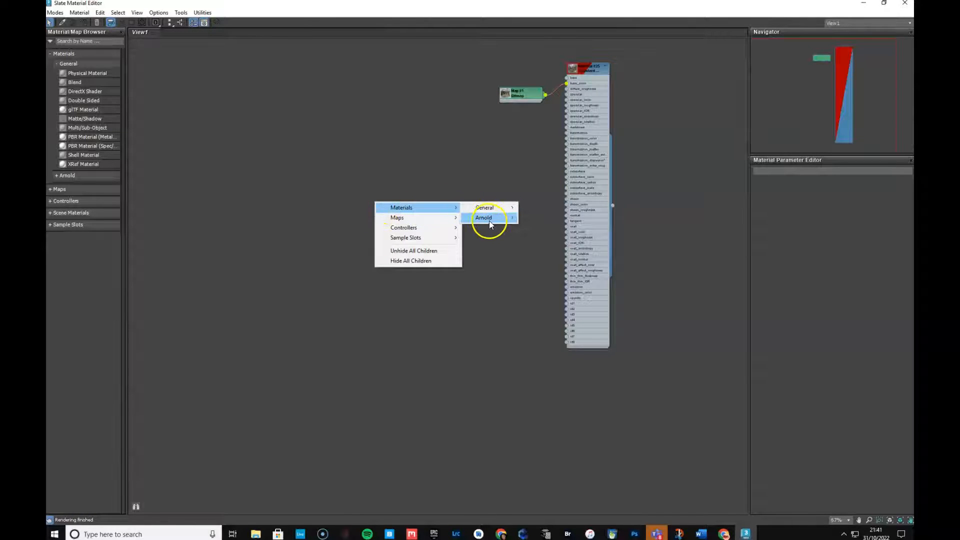
pyautogui.moveTo(487, 221)
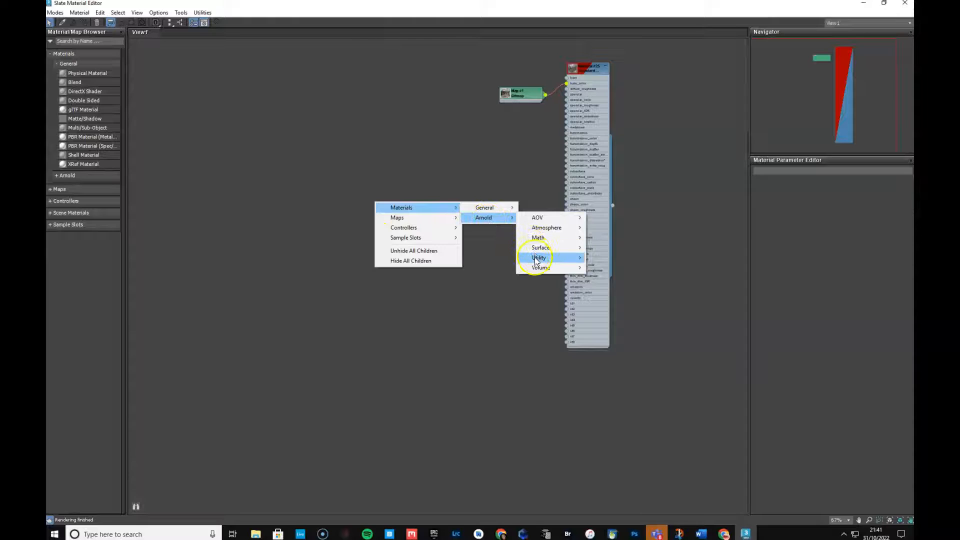
pyautogui.moveTo(536, 259)
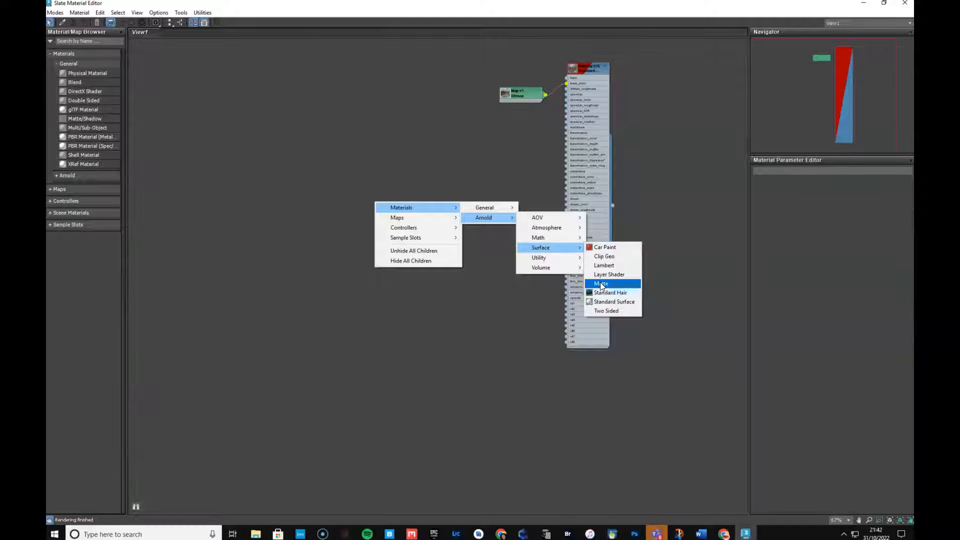
pyautogui.click(601, 283)
pyautogui.moveTo(391, 214); pyautogui.dragTo(418, 220)
pyautogui.scroll(4, 418, 220)
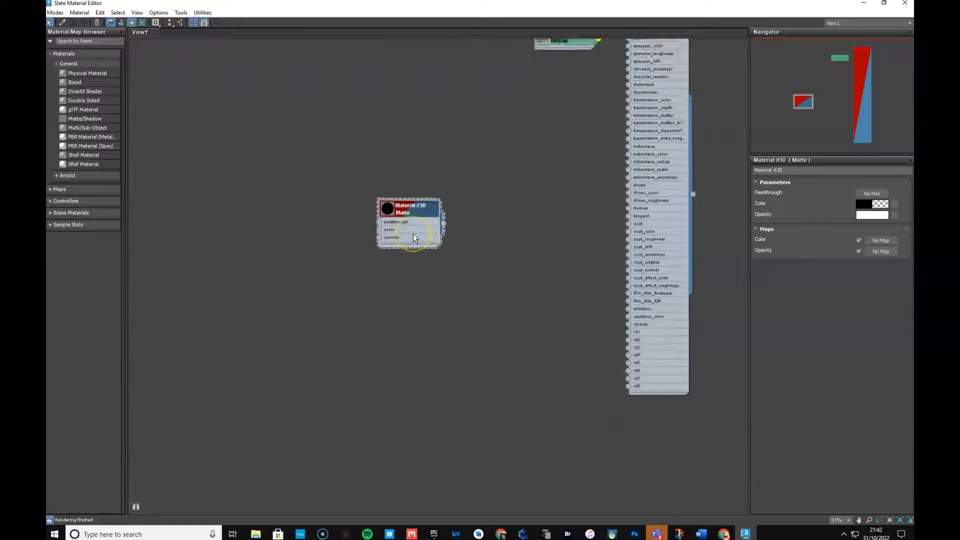
# Add an Arnold Shadow Matte map beside the Matte material and connect it to the material's color input
pyautogui.rightClick(291, 198)
pyautogui.moveTo(306, 203)
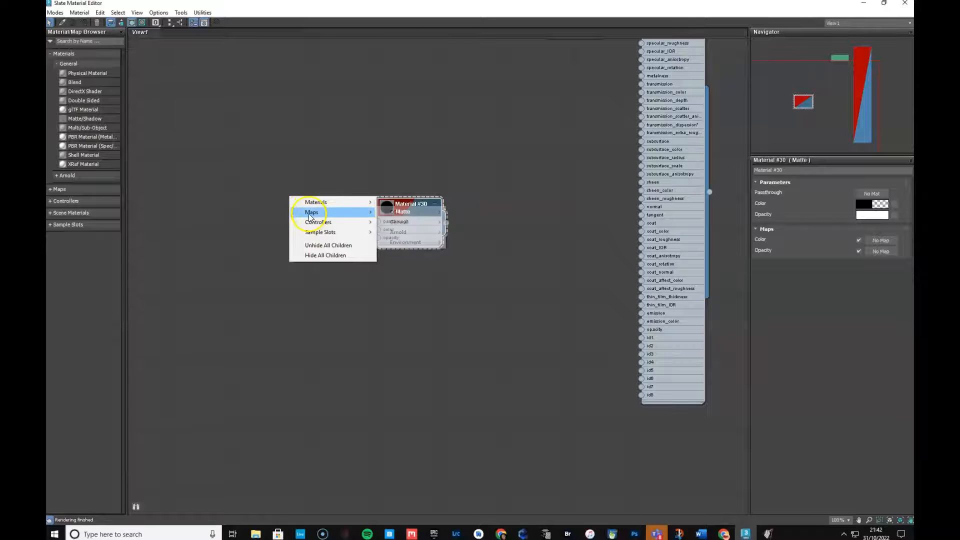
pyautogui.moveTo(414, 235)
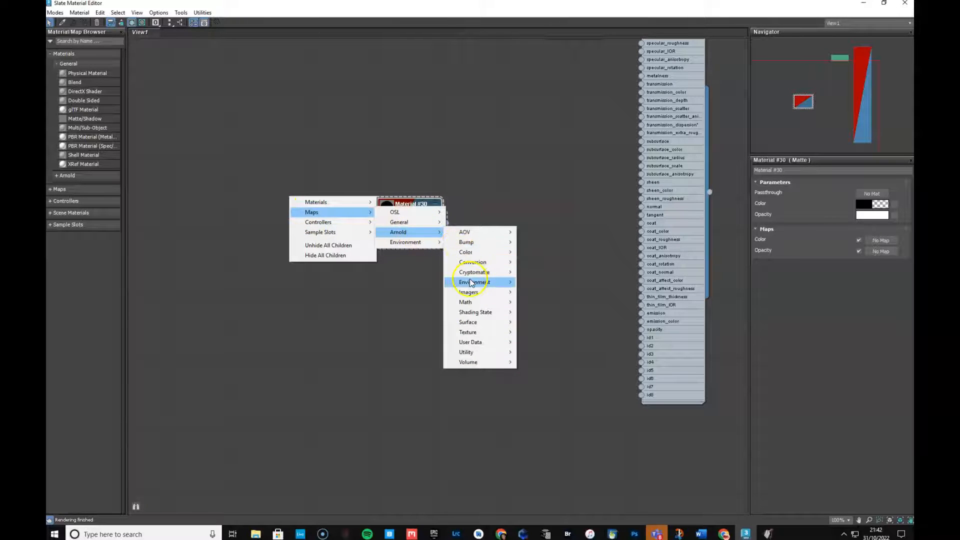
pyautogui.moveTo(485, 325)
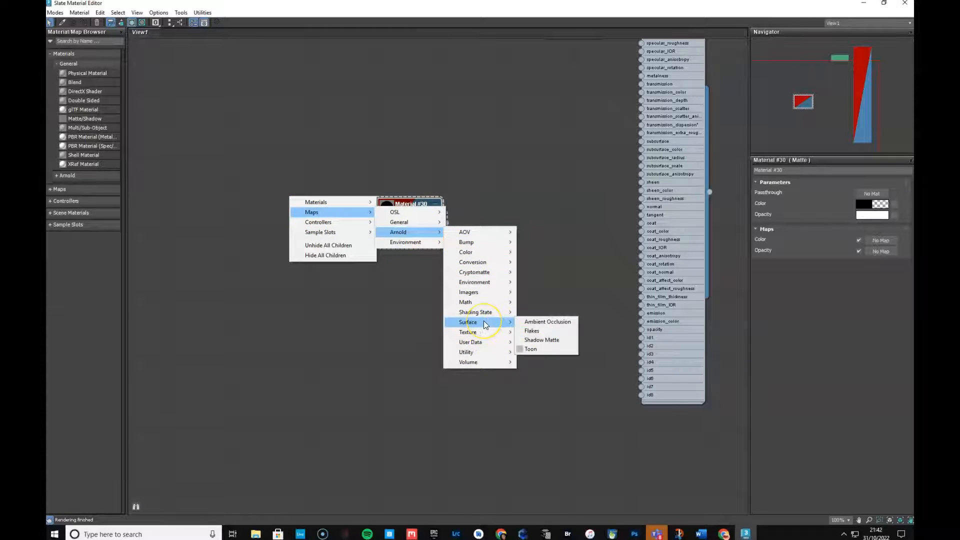
pyautogui.click(542, 340)
pyautogui.moveTo(329, 236); pyautogui.dragTo(339, 240)
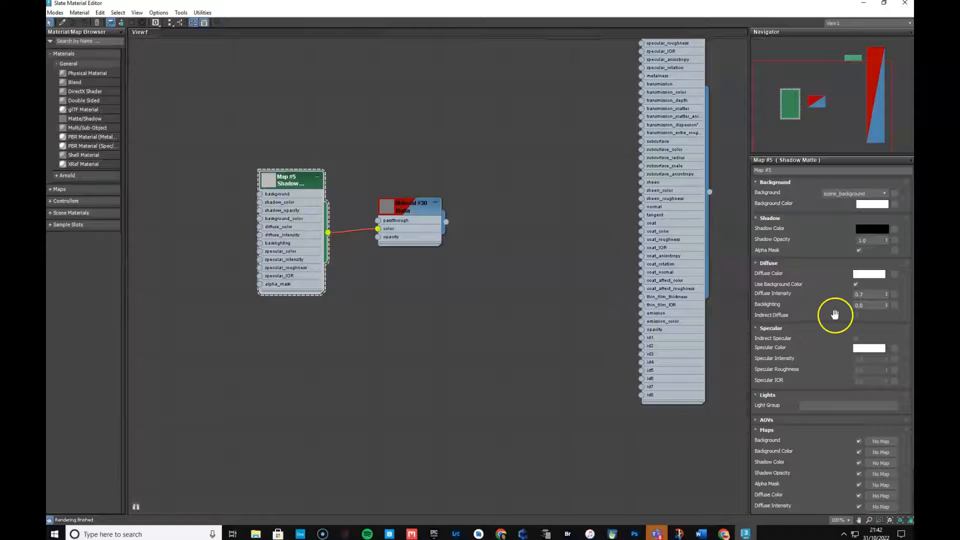
# Set the Shadow Matte map's Diffuse Intensity to 1.0
pyautogui.doubleClick(865, 295)
pyautogui.click(432, 216)
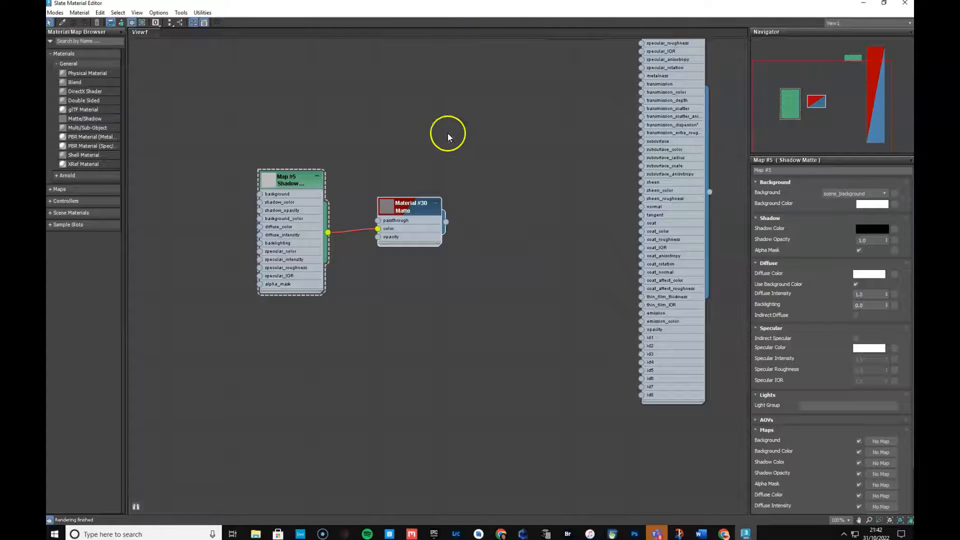
# Create a plane over the floor in the camera view and clear the material editor off the viewport
pyautogui.moveTo(473, 14); pyautogui.dragTo(346, 94)
pyautogui.click(344, 380)
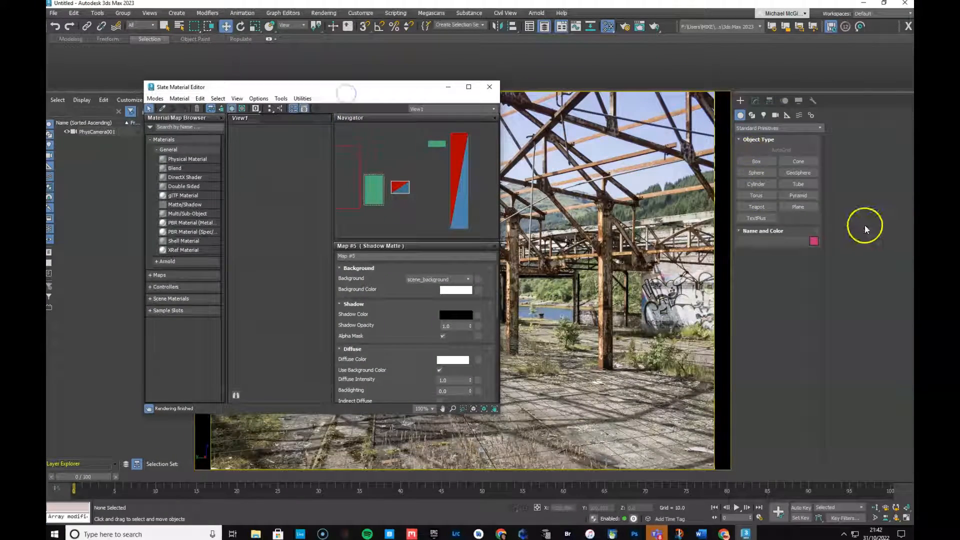
pyautogui.click(798, 206)
pyautogui.moveTo(638, 392); pyautogui.dragTo(250, 385)
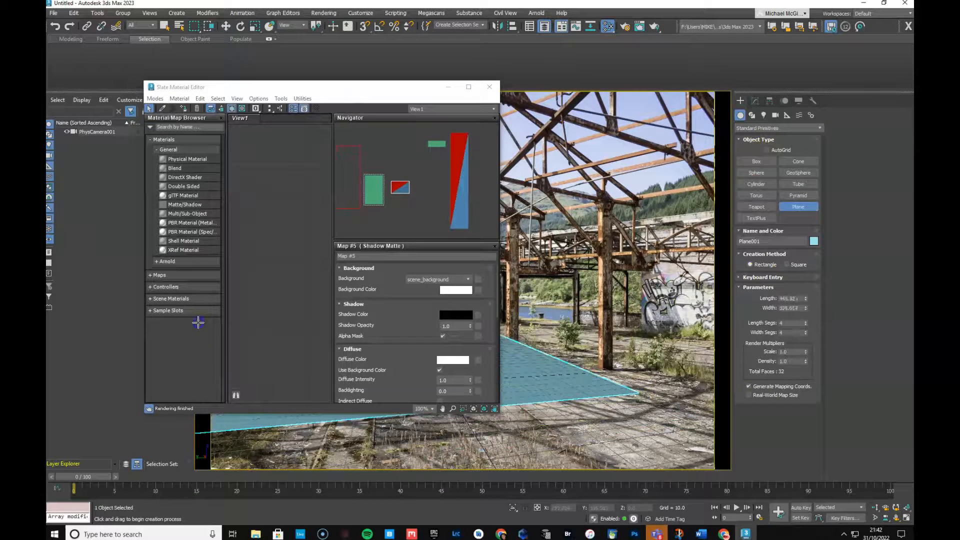
pyautogui.moveTo(343, 89); pyautogui.dragTo(370, 2)
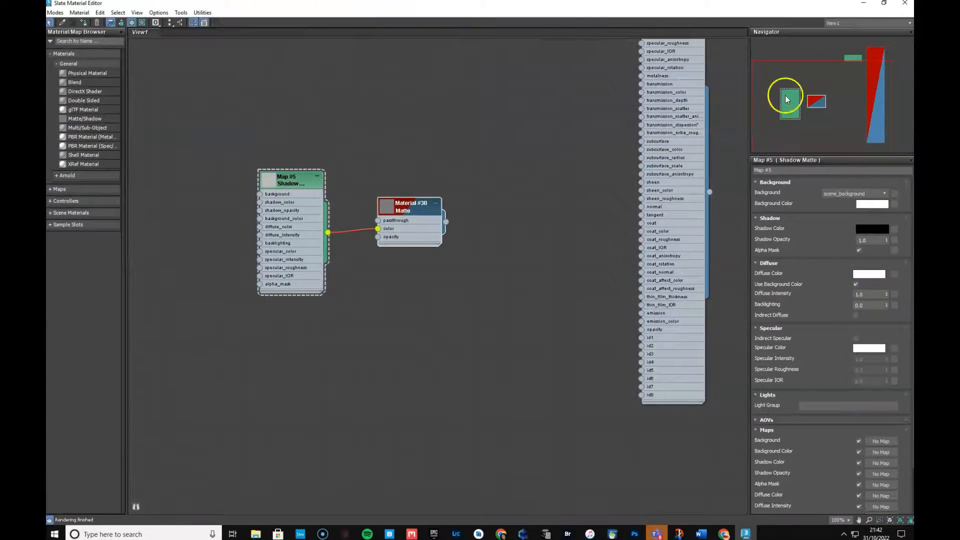
pyautogui.moveTo(704, 6); pyautogui.dragTo(959, 200)
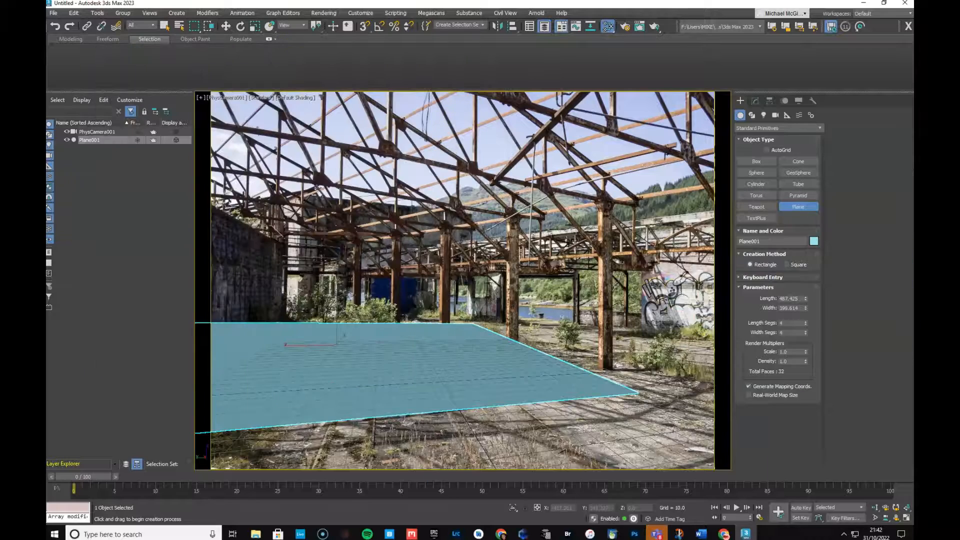
# Reduce the plane's size and move it forward to the middle of the foreground floor
pyautogui.moveTo(806, 299); pyautogui.dragTo(806, 324)
pyautogui.click(225, 27)
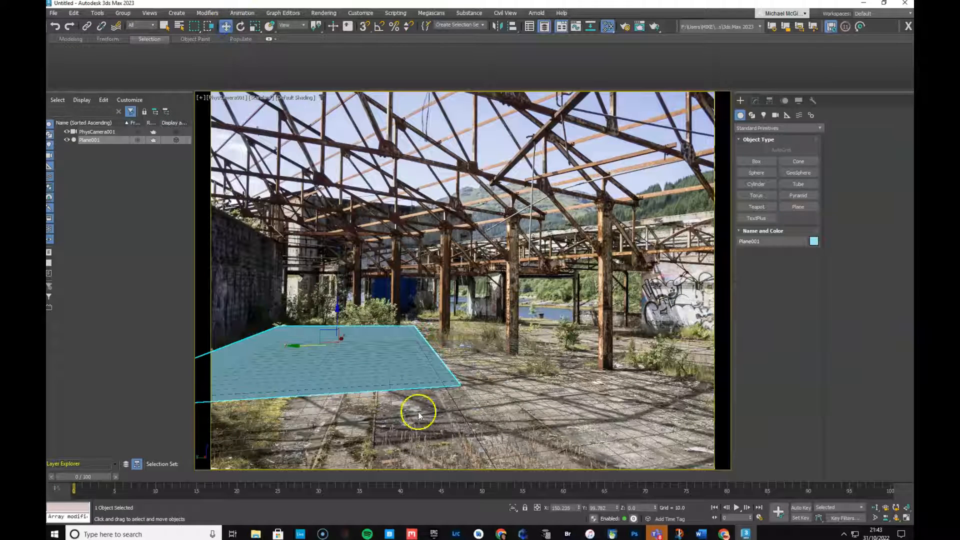
pyautogui.moveTo(306, 347); pyautogui.dragTo(404, 417)
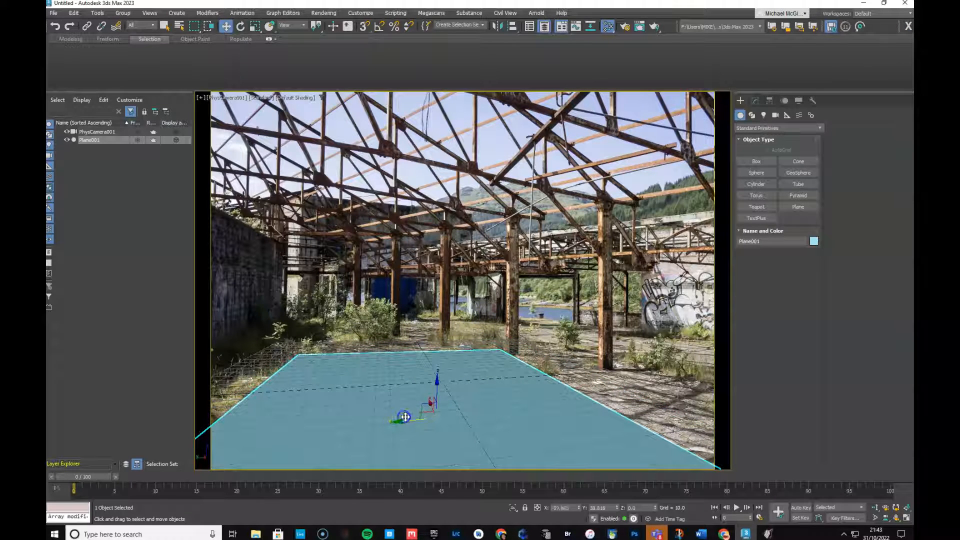
# Assign the Matte material to the selected plane and minimize the material editor
pyautogui.press('m')
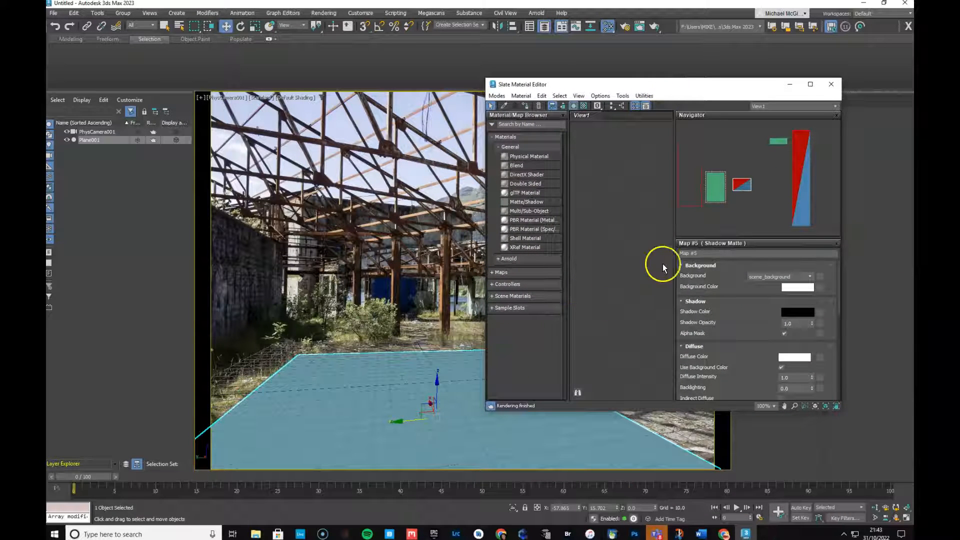
pyautogui.click(716, 185)
pyautogui.moveTo(715, 186); pyautogui.dragTo(744, 186)
pyautogui.click(435, 383)
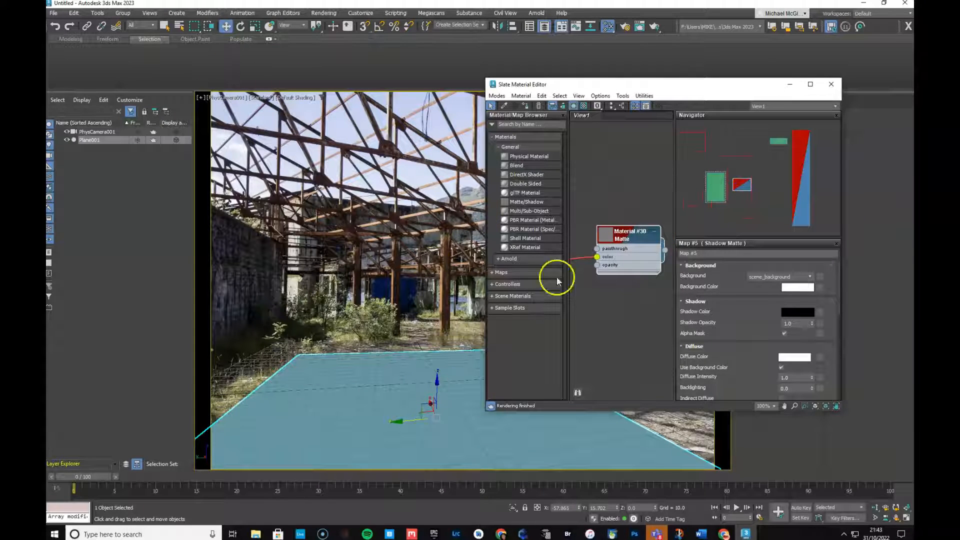
pyautogui.click(525, 106)
pyautogui.click(790, 85)
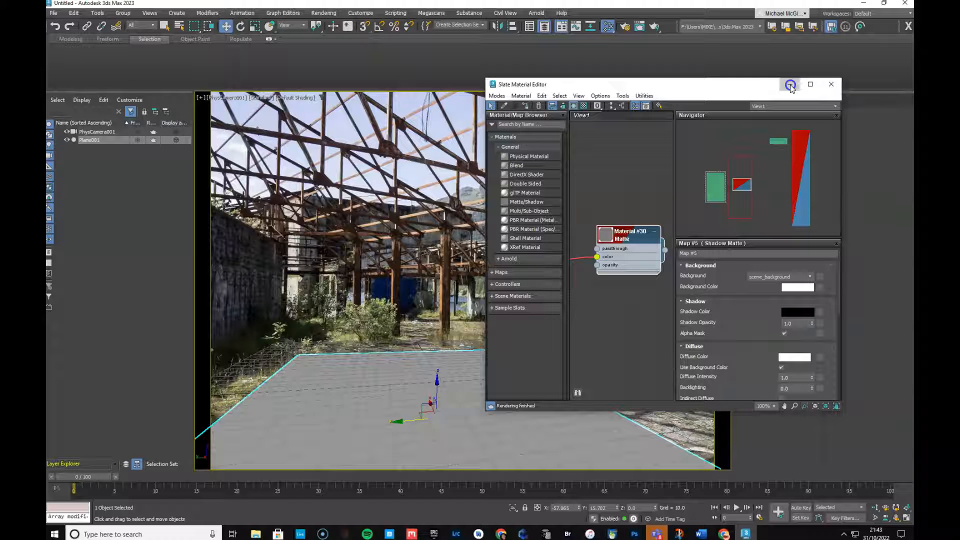
pyautogui.click(789, 85)
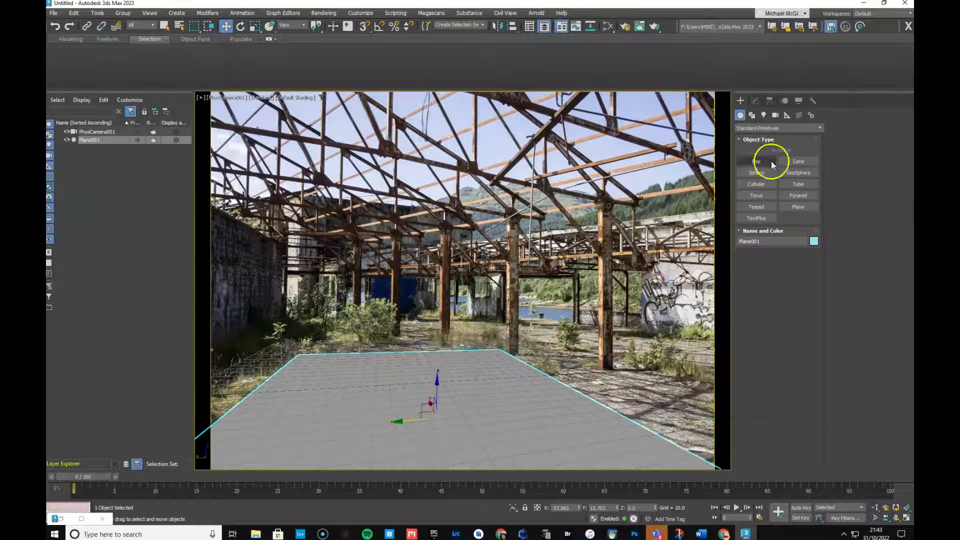
pyautogui.click(760, 199)
pyautogui.moveTo(437, 412); pyautogui.dragTo(453, 438)
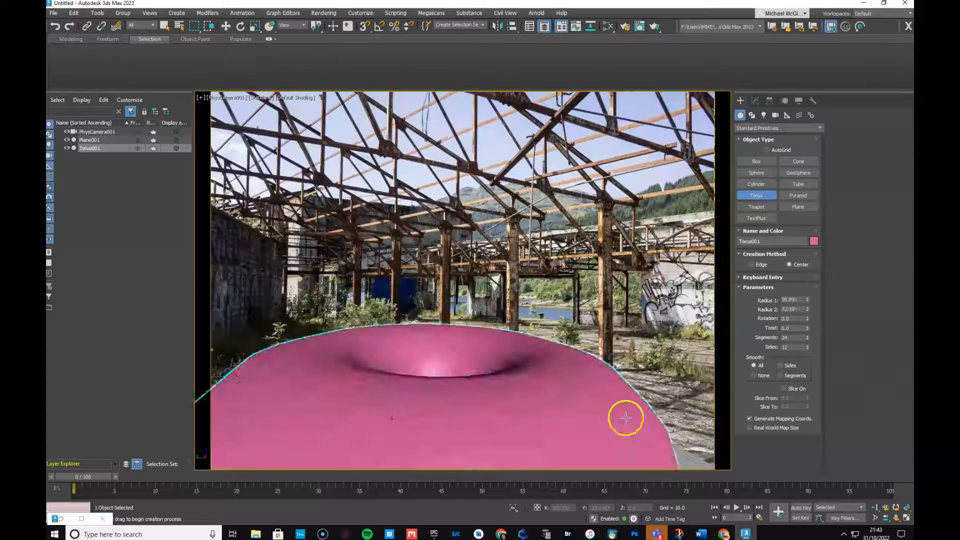
pyautogui.rightClick(497, 419)
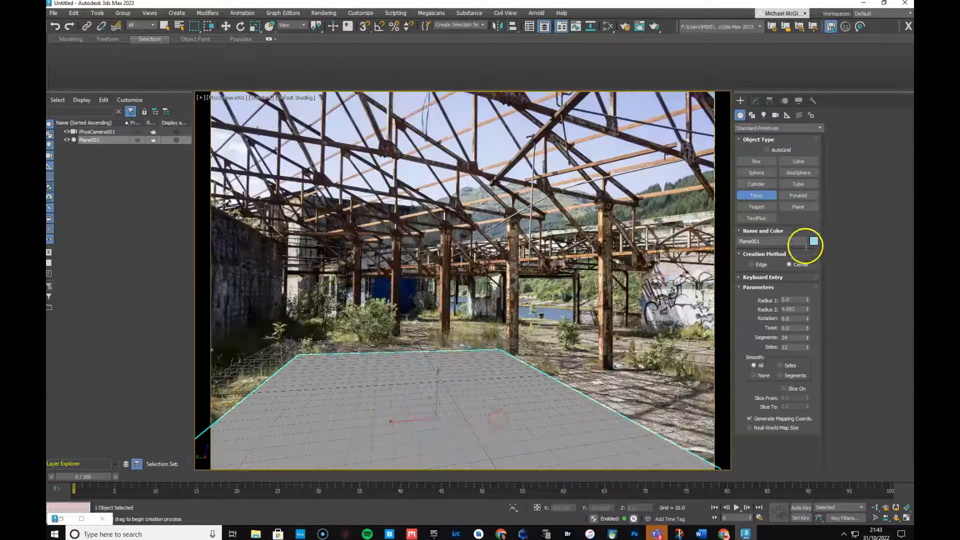
# Create a Torus Knot extended primitive on the plane, with a base radius of about 24 and a cross-section radius of about 3.5
pyautogui.click(761, 128)
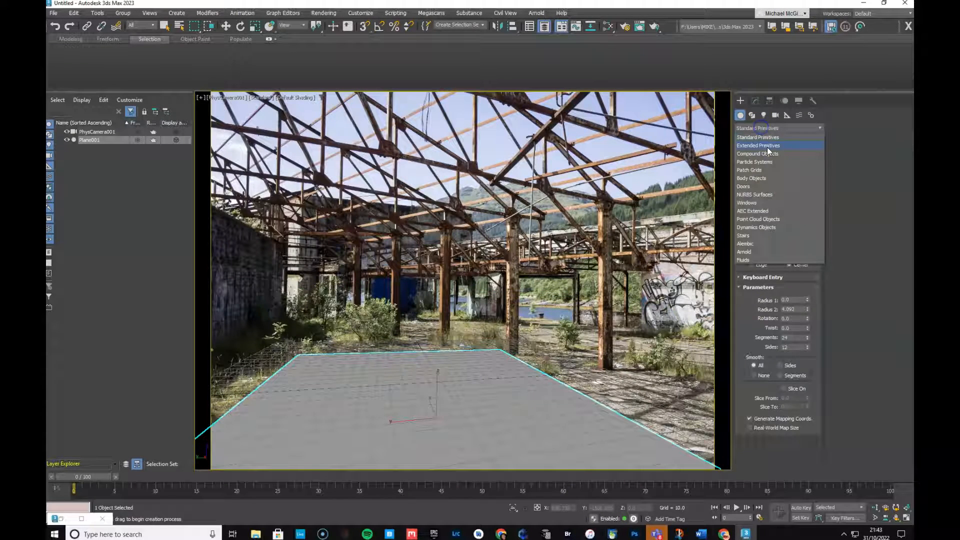
pyautogui.click(767, 145)
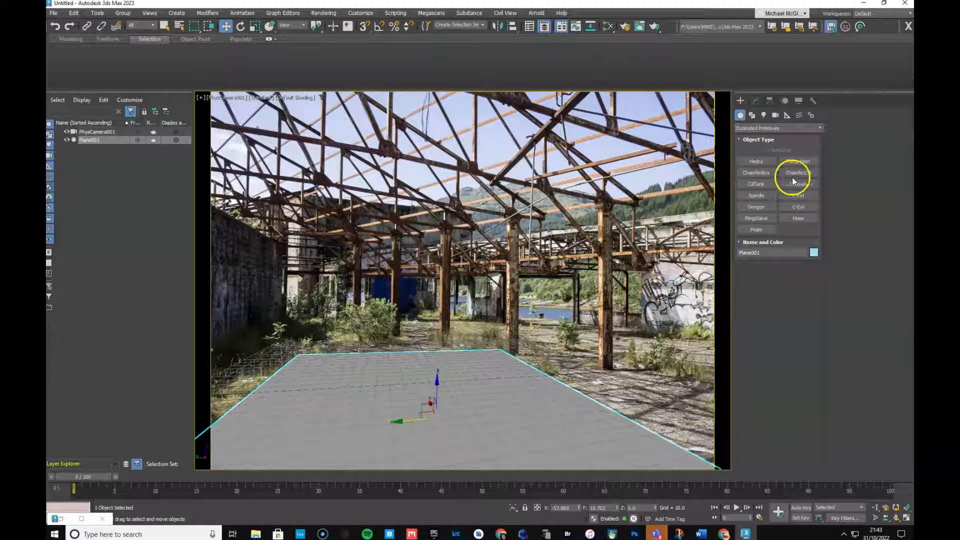
pyautogui.click(800, 161)
pyautogui.moveTo(432, 400); pyautogui.dragTo(441, 431)
pyautogui.click(443, 432)
pyautogui.click(446, 423)
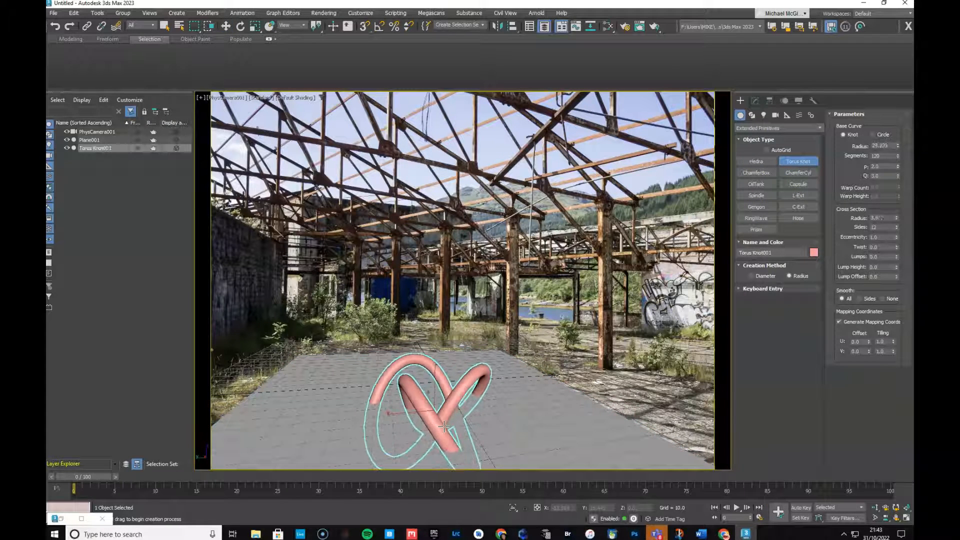
pyautogui.click(447, 426)
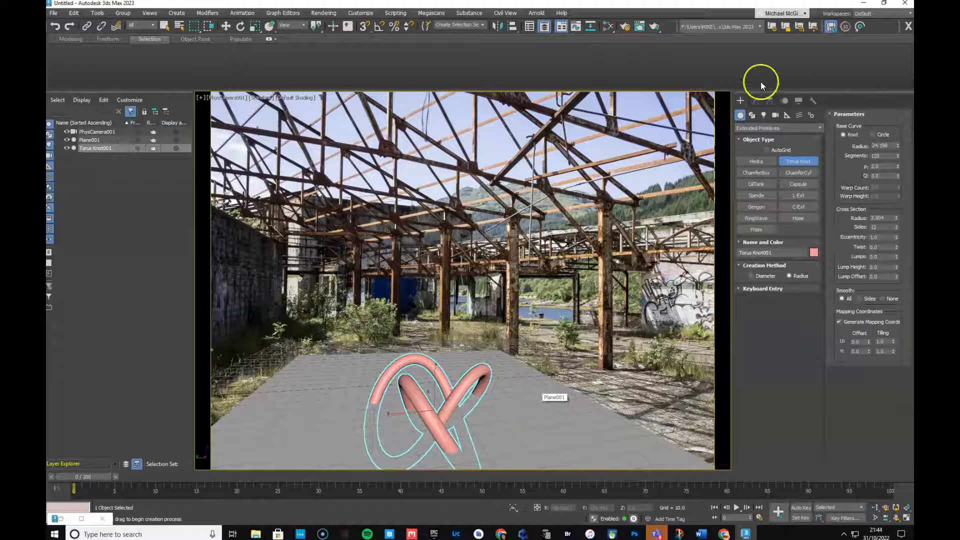
# Examine the Arnold render settings for sampling, ray depth and the background source, keeping Scene Environment, and close Render Setup
pyautogui.click(625, 27)
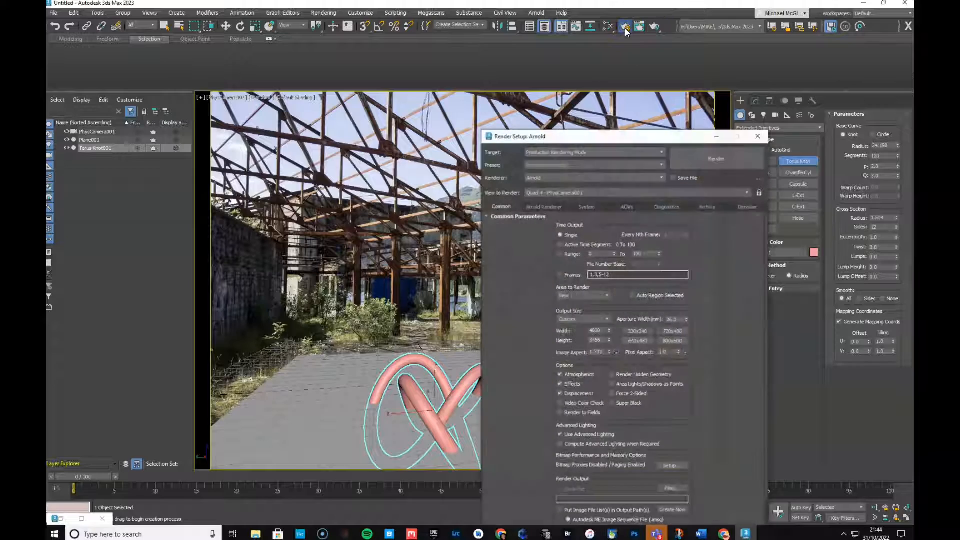
pyautogui.moveTo(611, 133); pyautogui.dragTo(247, 43)
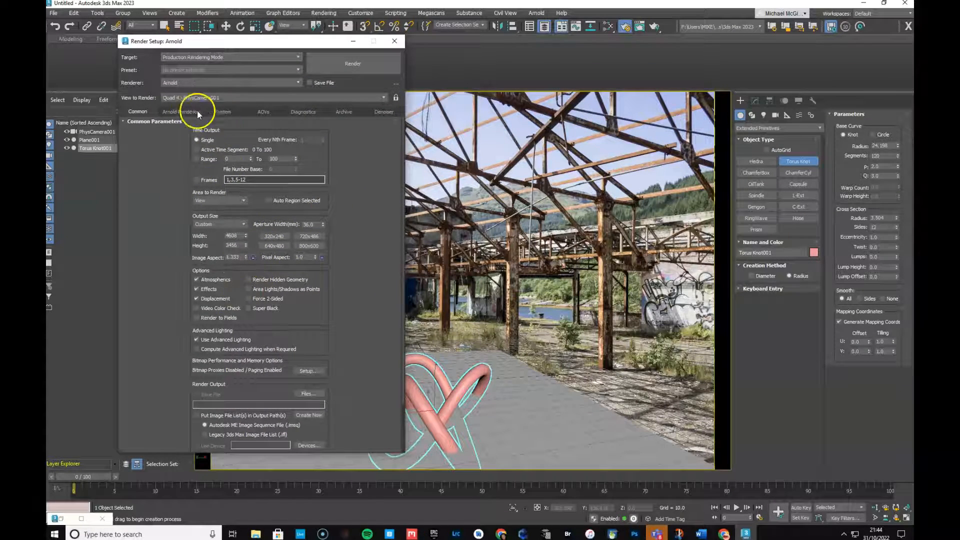
pyautogui.click(181, 112)
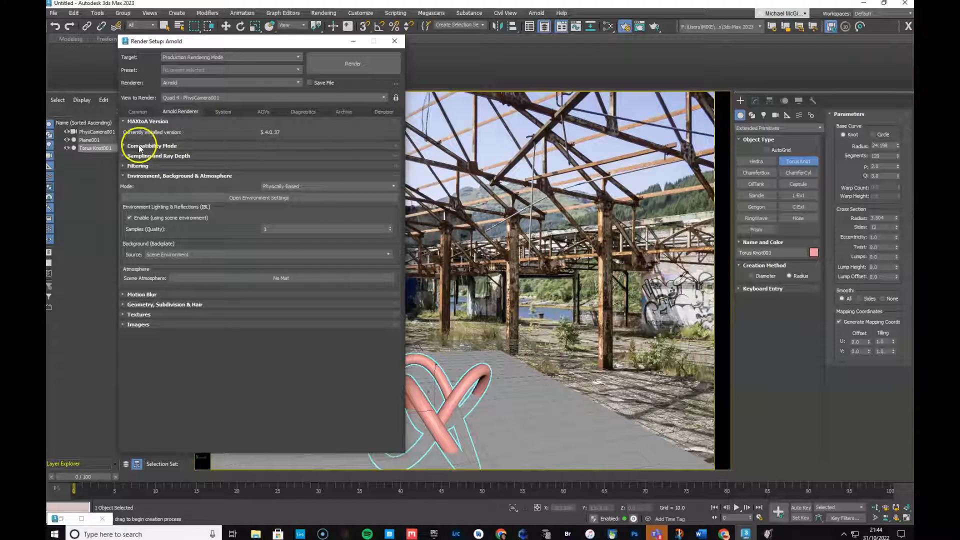
pyautogui.click(124, 155)
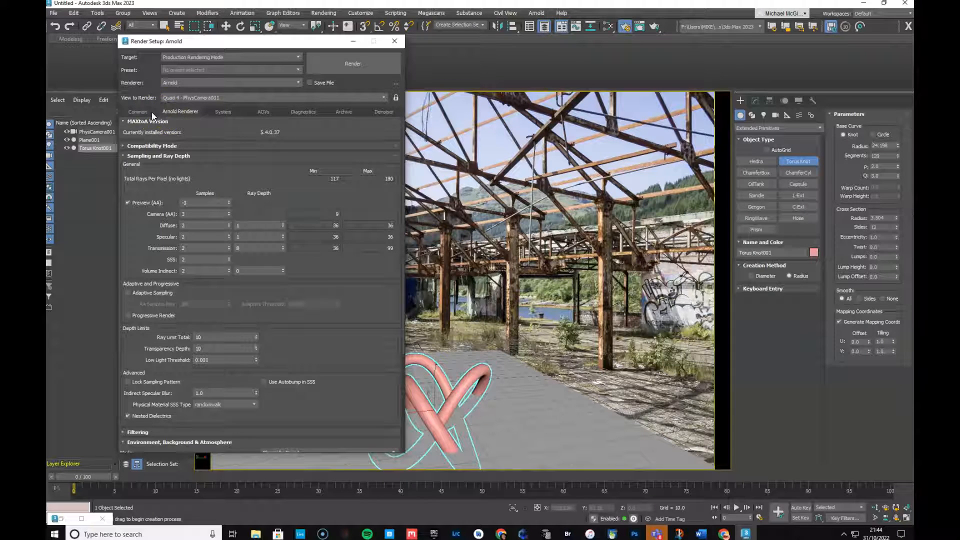
pyautogui.click(133, 156)
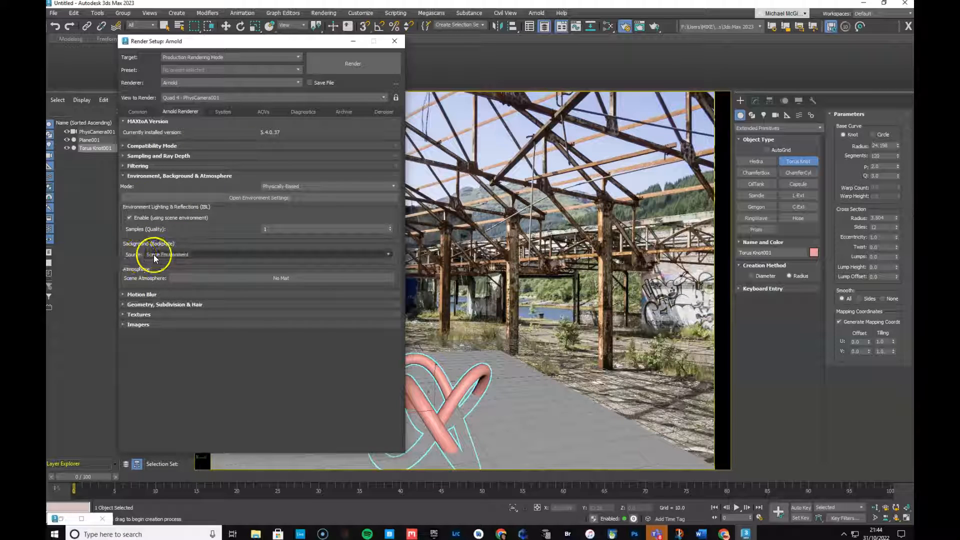
pyautogui.click(222, 254)
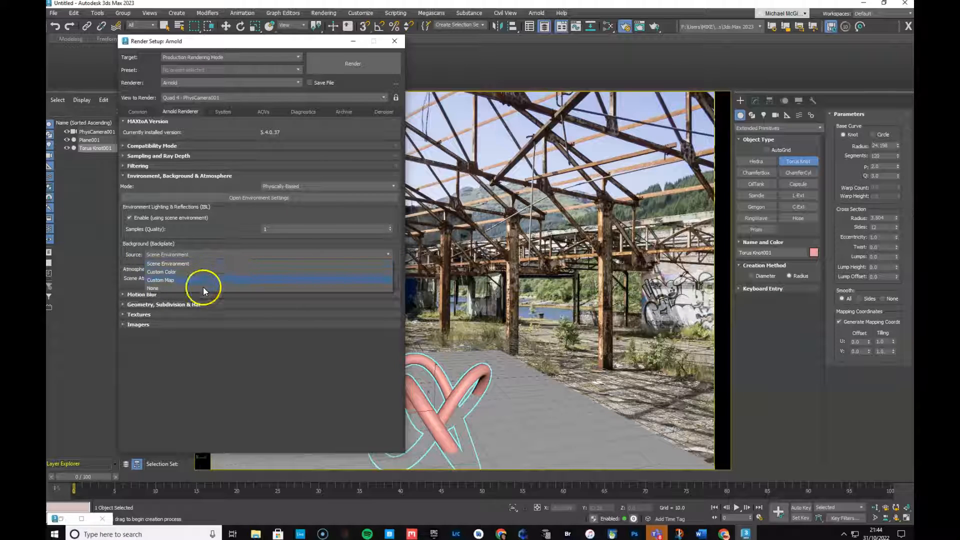
pyautogui.click(210, 255)
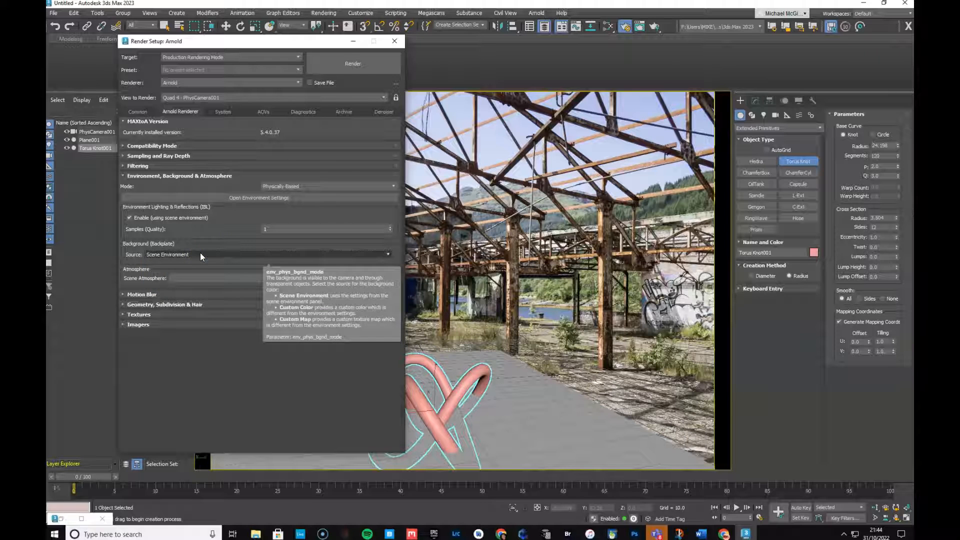
pyautogui.click(396, 41)
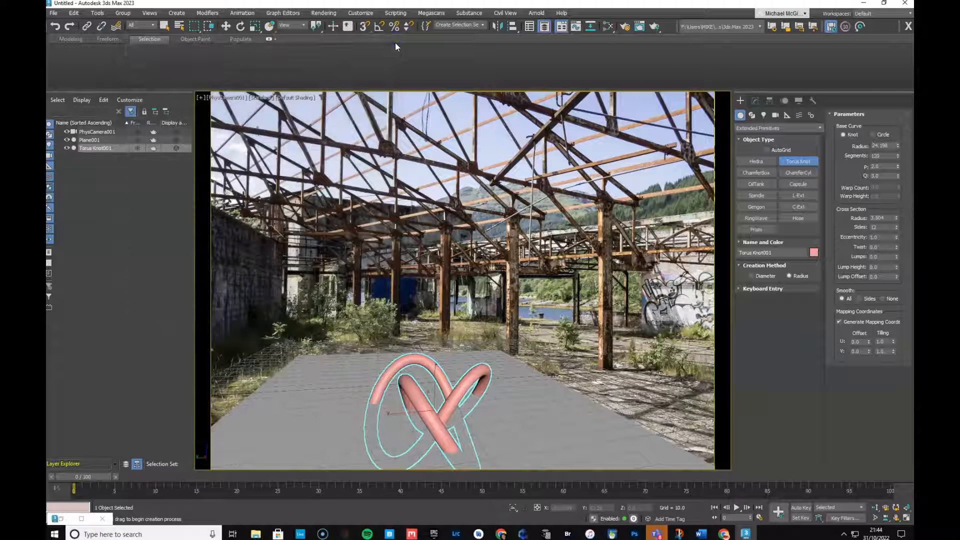
# Examine the environment map and exposure control settings in Environment and Effects, and close the dialog
pyautogui.press('8')
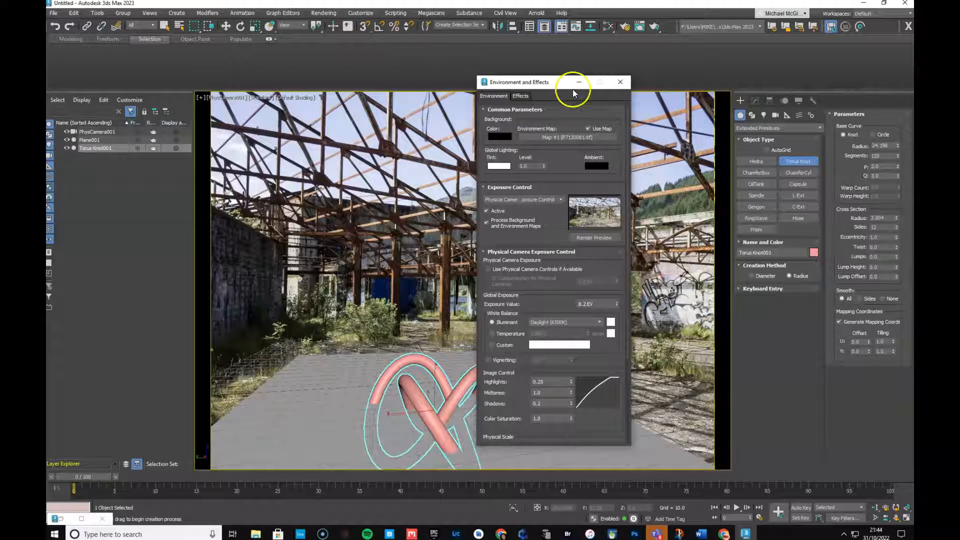
pyautogui.moveTo(560, 83); pyautogui.dragTo(308, 39)
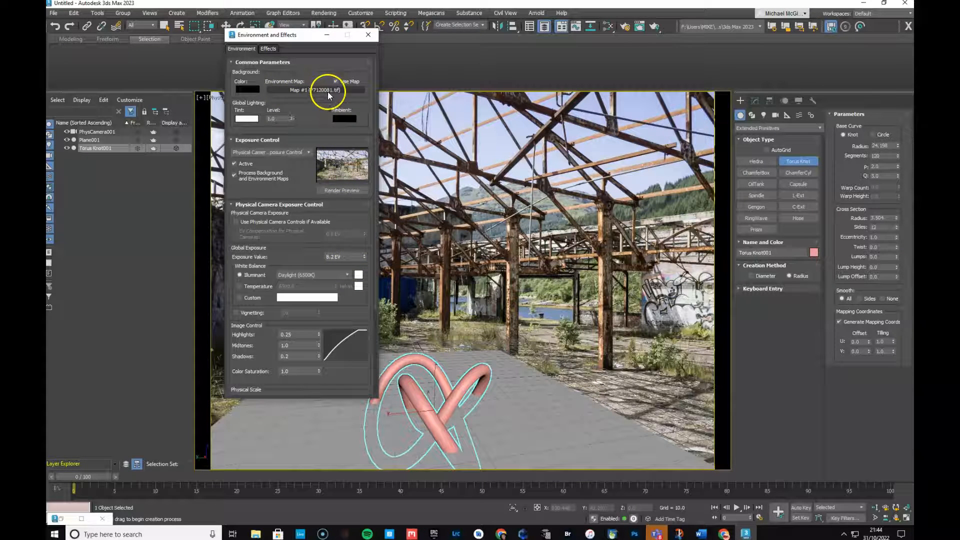
pyautogui.click(368, 35)
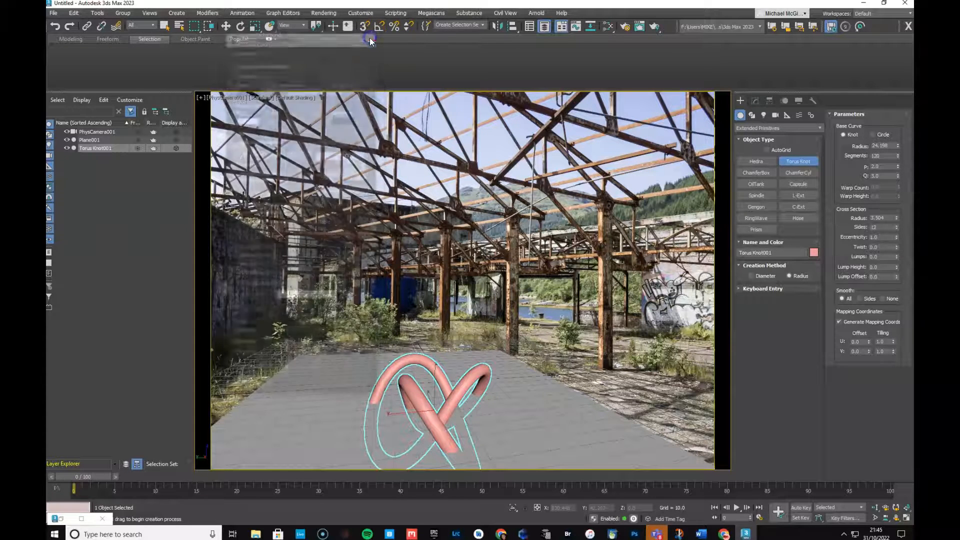
# Create a targeted Arnold quad light in the Front view, up and left of the torus knot and aimed down at it, and return to the camera view
pyautogui.click(763, 116)
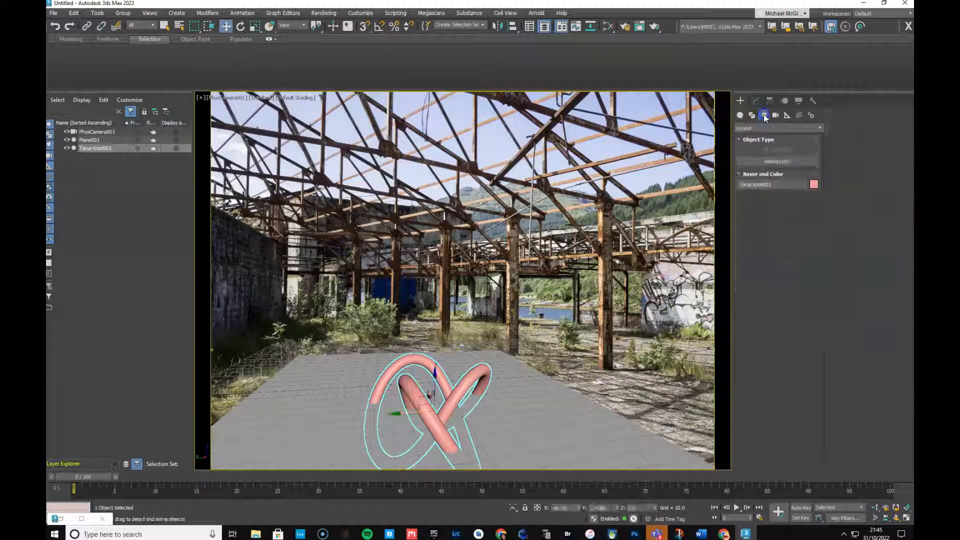
pyautogui.click(749, 129)
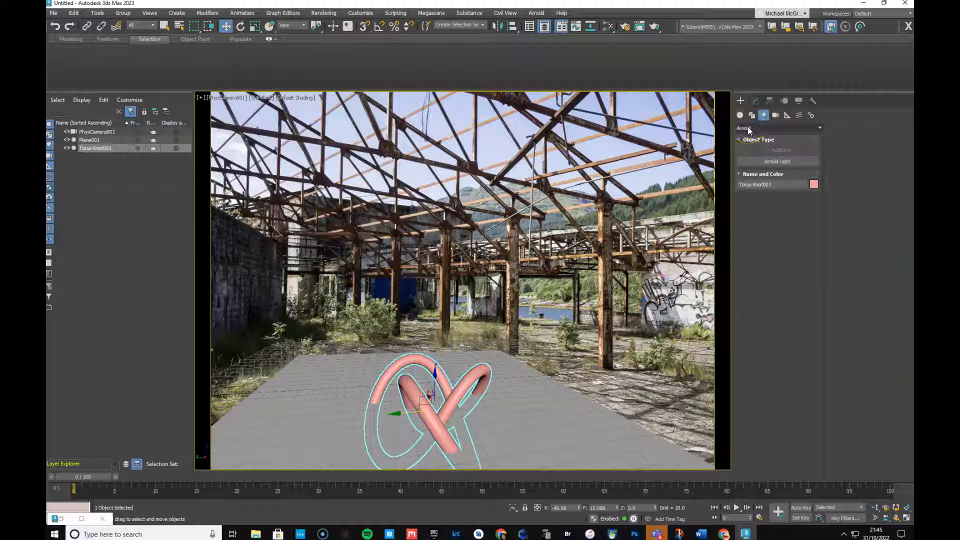
pyautogui.click(761, 164)
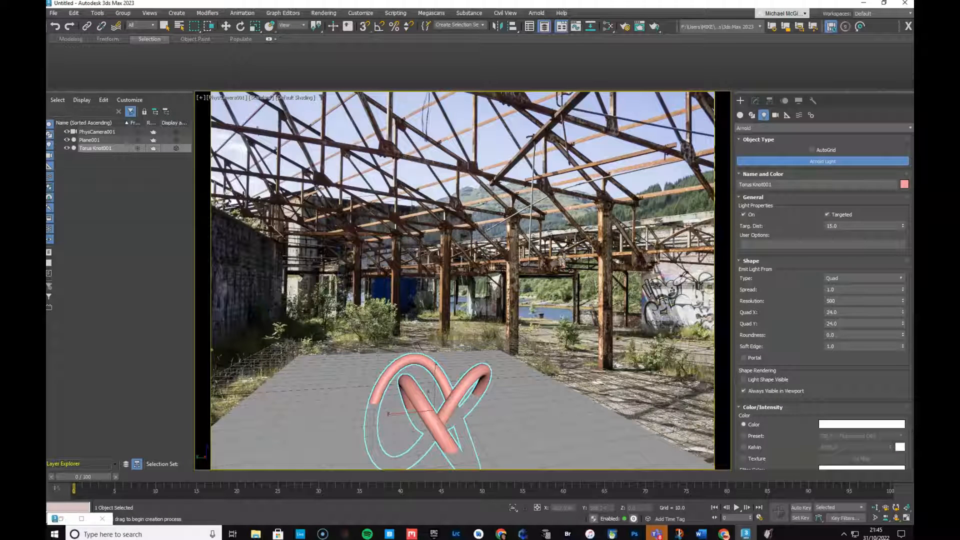
pyautogui.press('f')
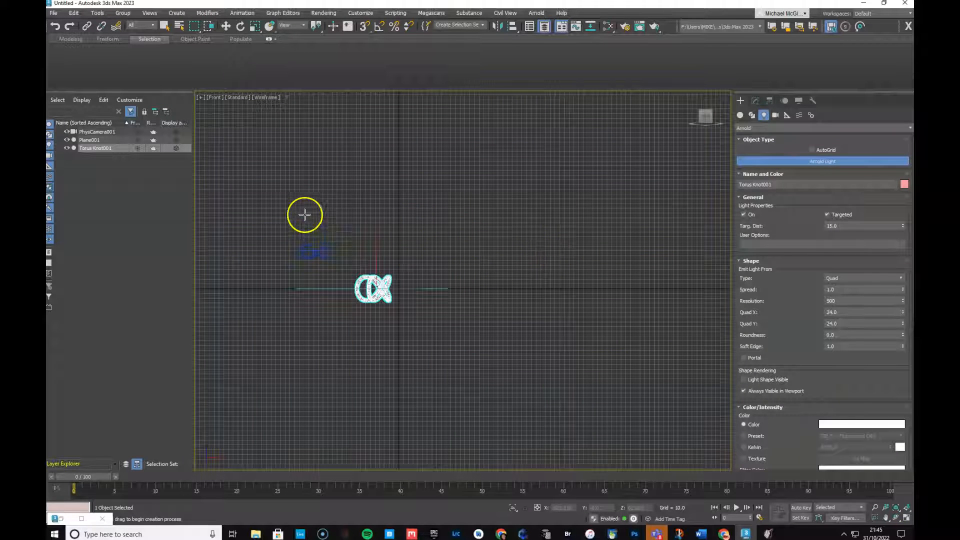
pyautogui.moveTo(320, 225); pyautogui.dragTo(354, 269)
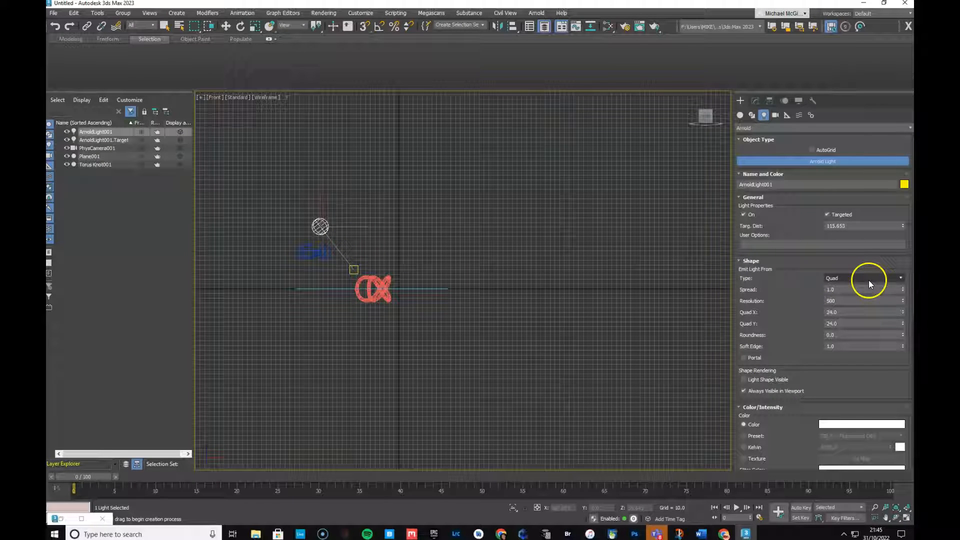
pyautogui.press('c')
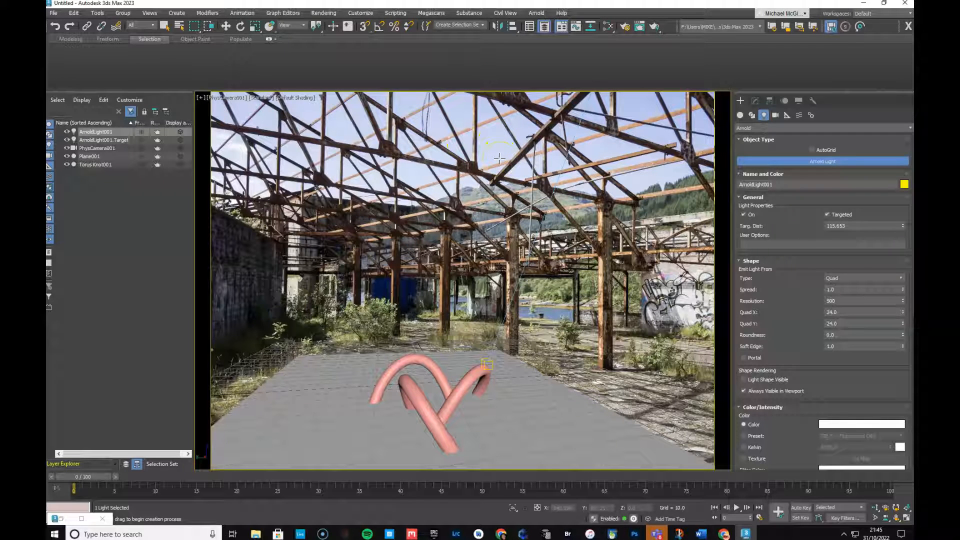
# Render the exposure control preview of the lit scene and close Environment and Effects
pyautogui.press('8')
pyautogui.click(345, 190)
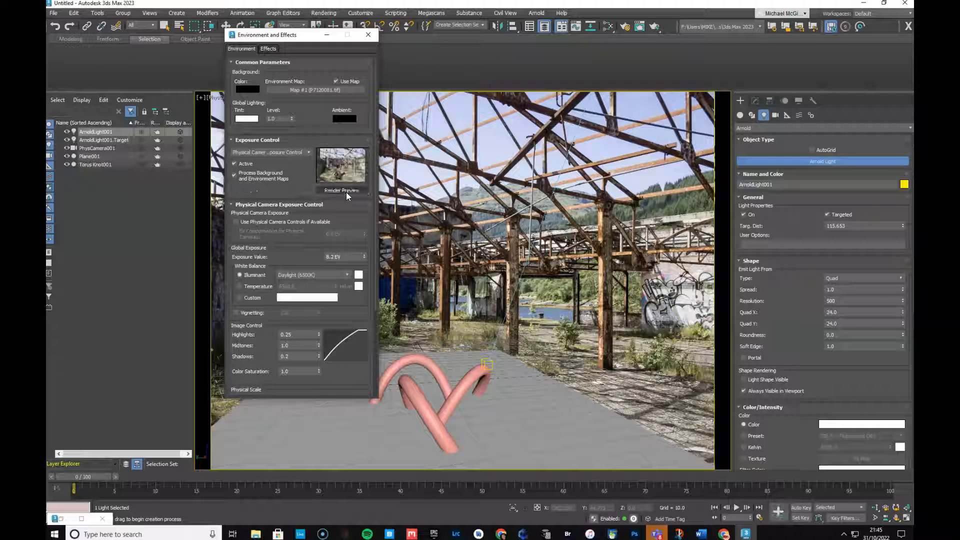
pyautogui.click(346, 193)
pyautogui.click(368, 35)
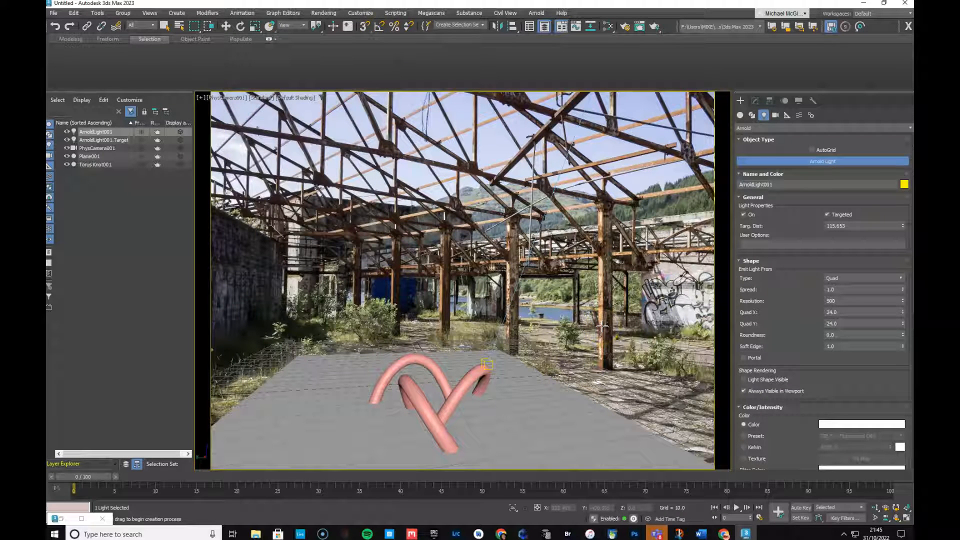
# Render the PhysCamera001 view to check the torus knot's shadow, cancel the repeat render and close the rendered frame window
pyautogui.hotkey('shift', 'q')
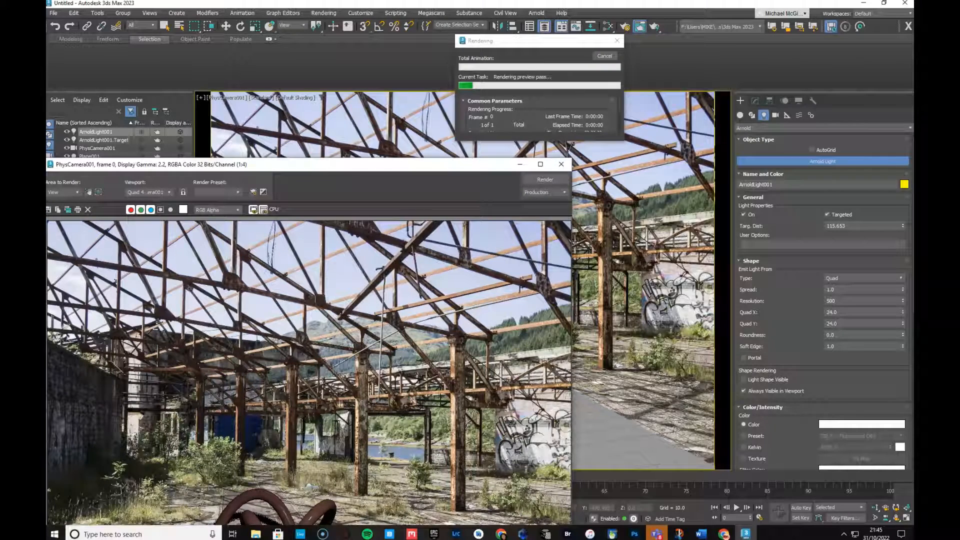
pyautogui.moveTo(303, 165); pyautogui.dragTo(531, 164)
pyautogui.moveTo(463, 168); pyautogui.dragTo(404, 37)
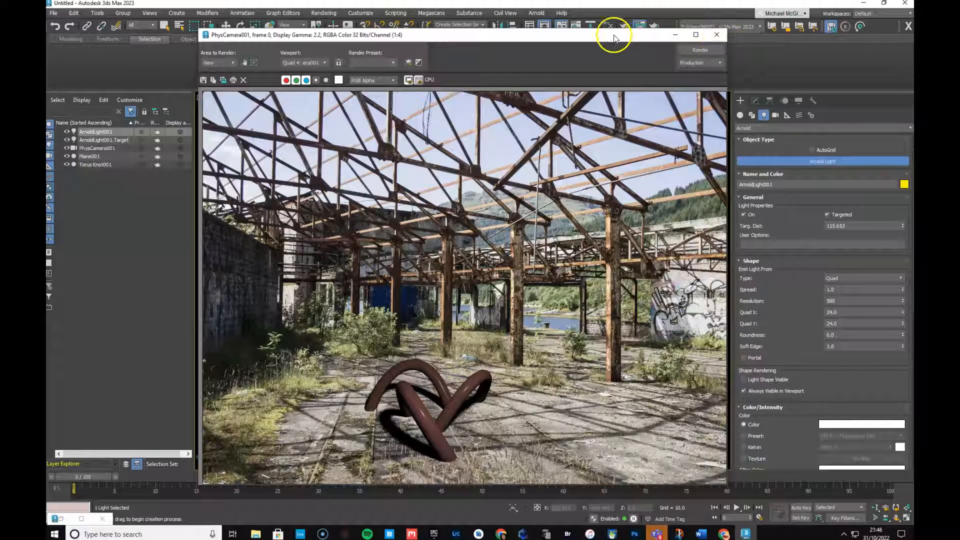
pyautogui.click(700, 50)
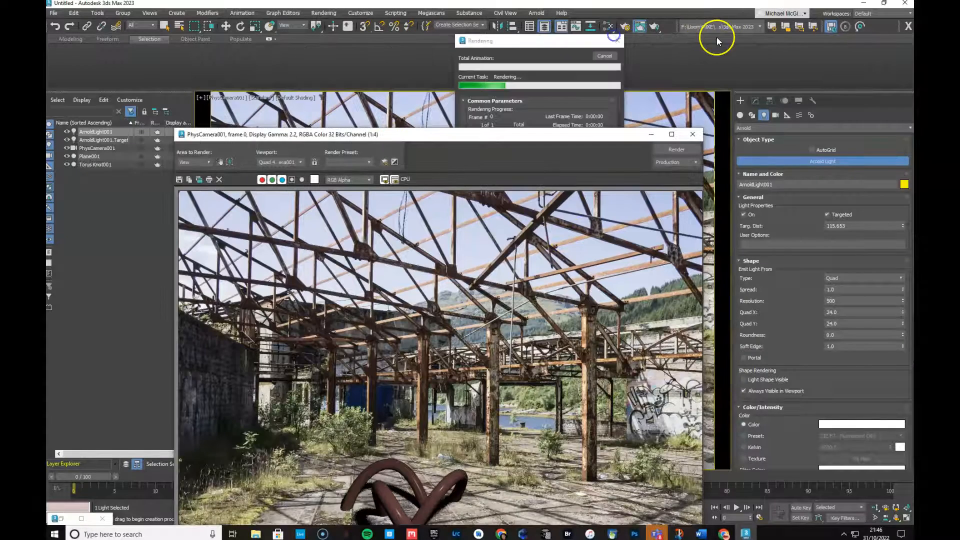
pyautogui.click(605, 56)
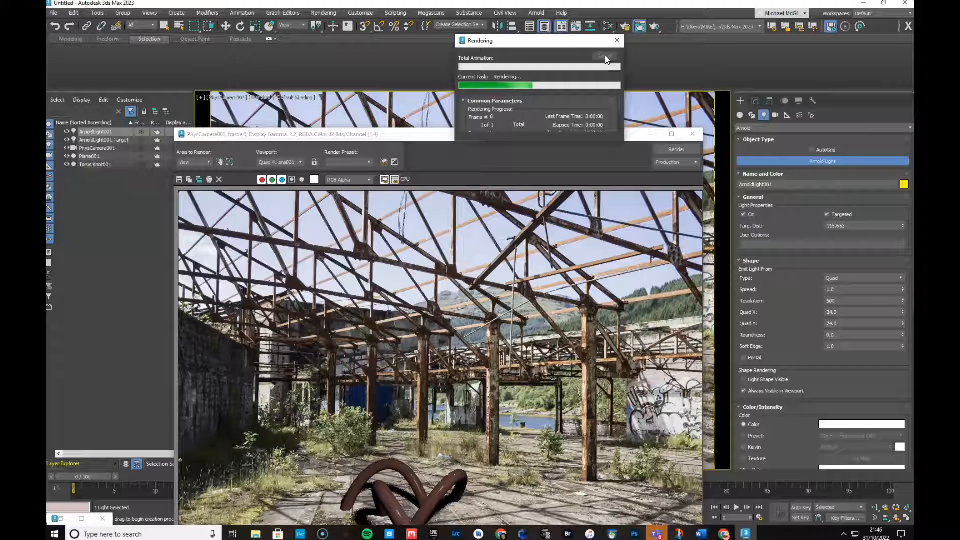
pyautogui.click(690, 136)
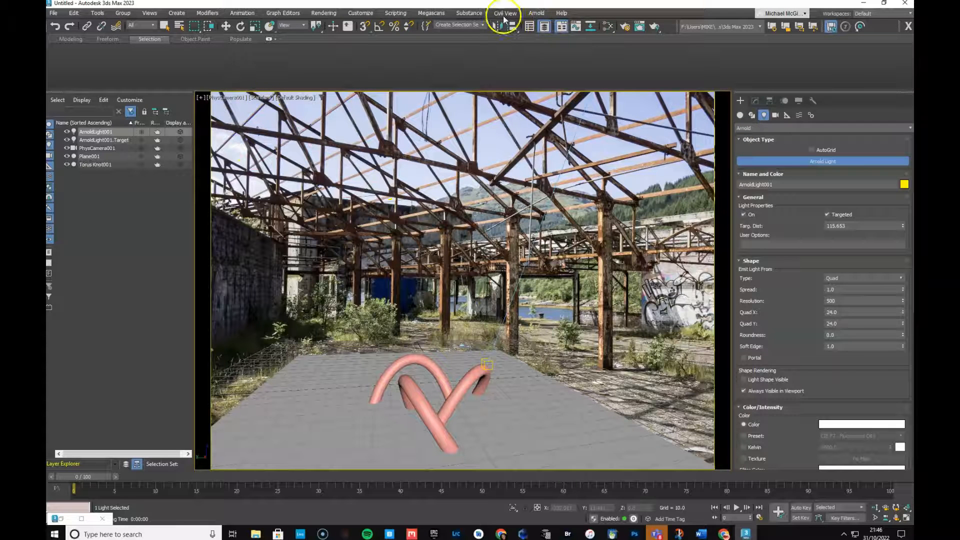
# Set the viewport layout to small Top, Front and Left views beside a large camera view, and switch the camera view to ActiveShade using Arnold
pyautogui.click(150, 13)
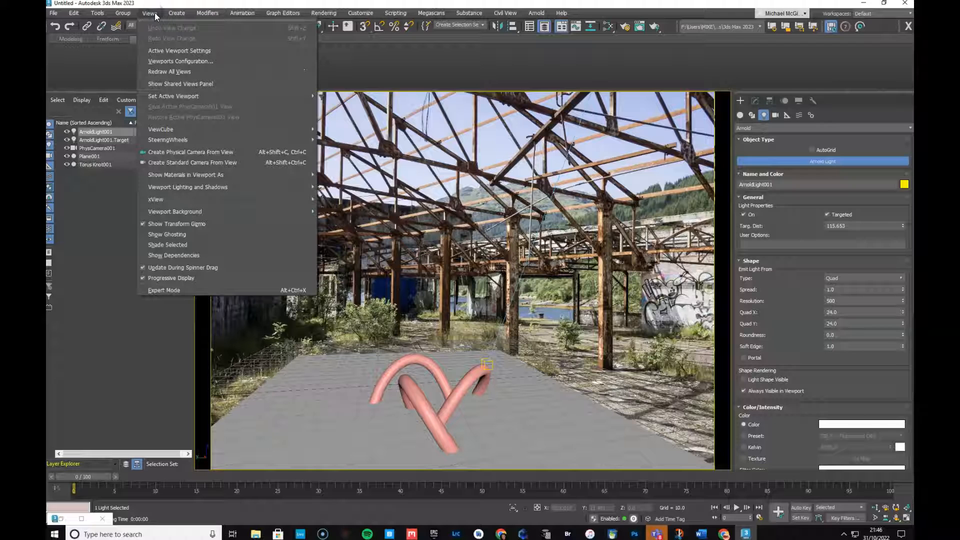
pyautogui.moveTo(193, 215)
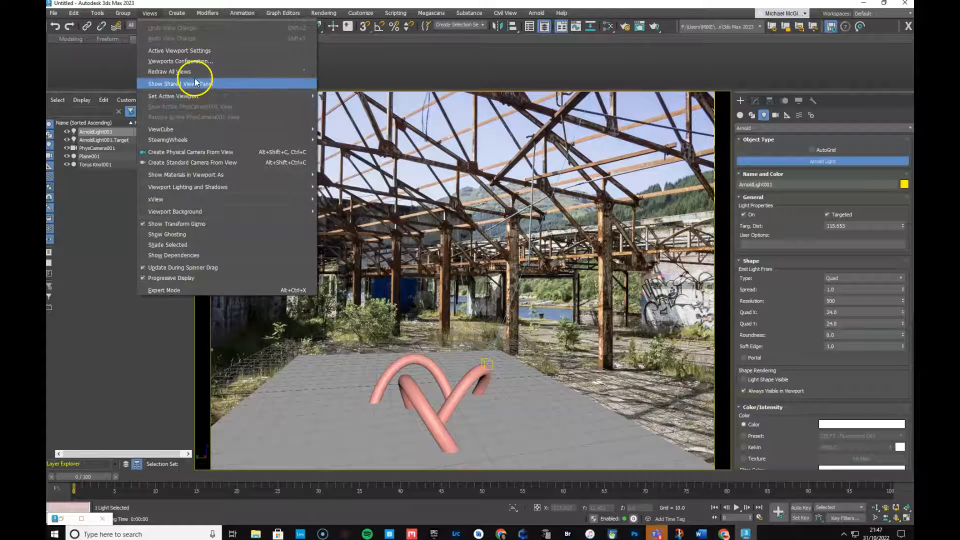
pyautogui.click(190, 61)
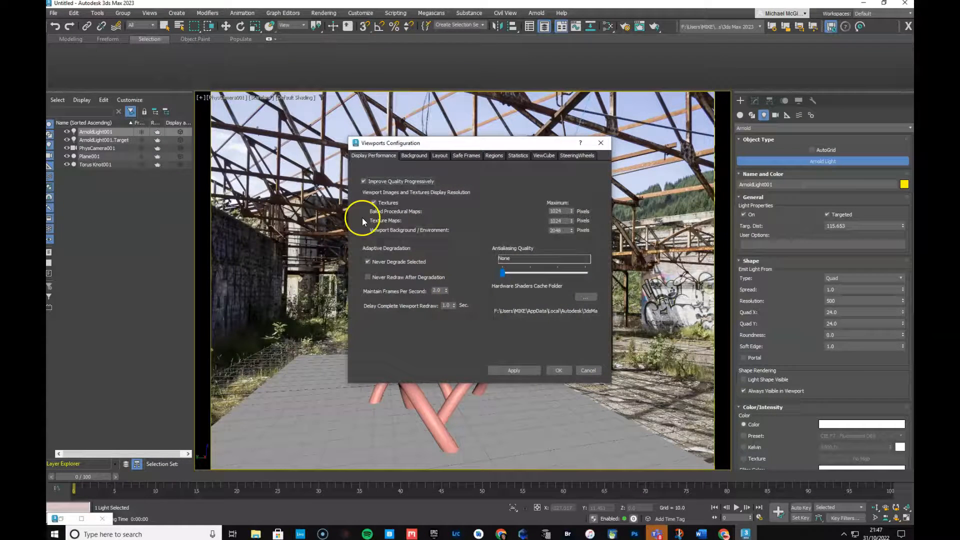
pyautogui.click(440, 157)
pyautogui.click(443, 206)
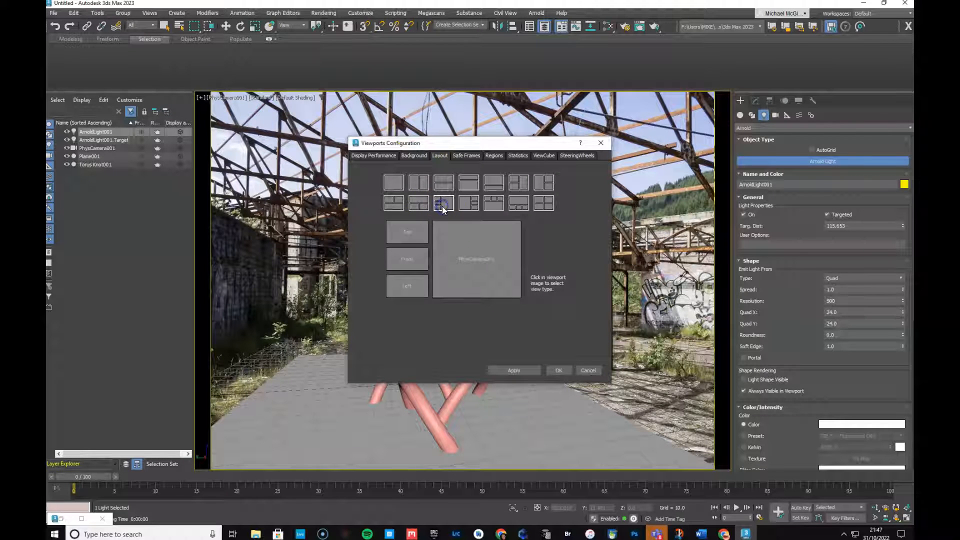
pyautogui.click(515, 371)
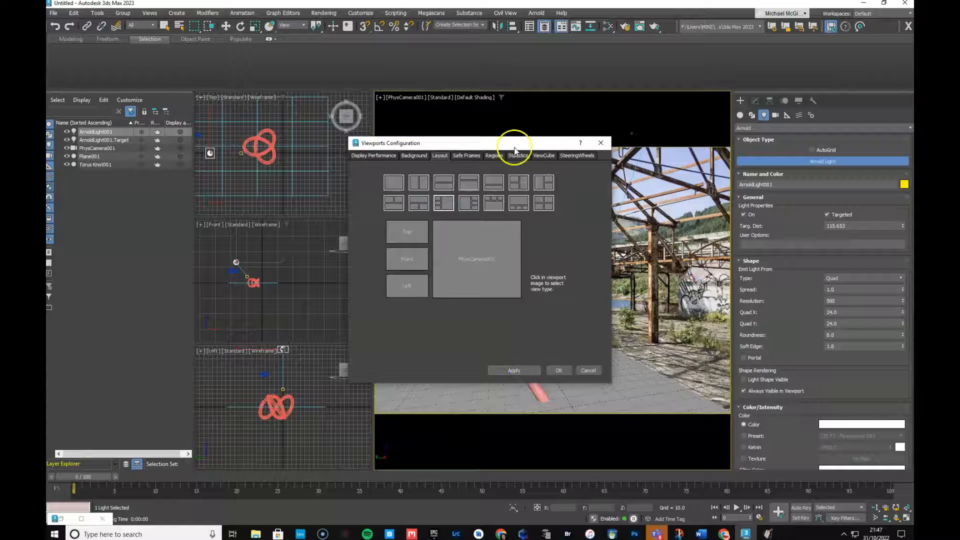
pyautogui.click(600, 143)
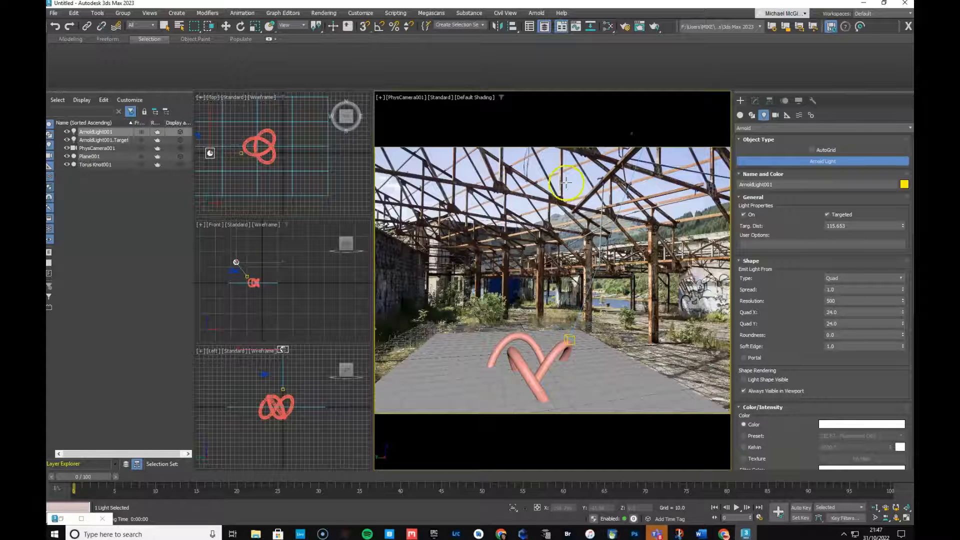
pyautogui.click(440, 97)
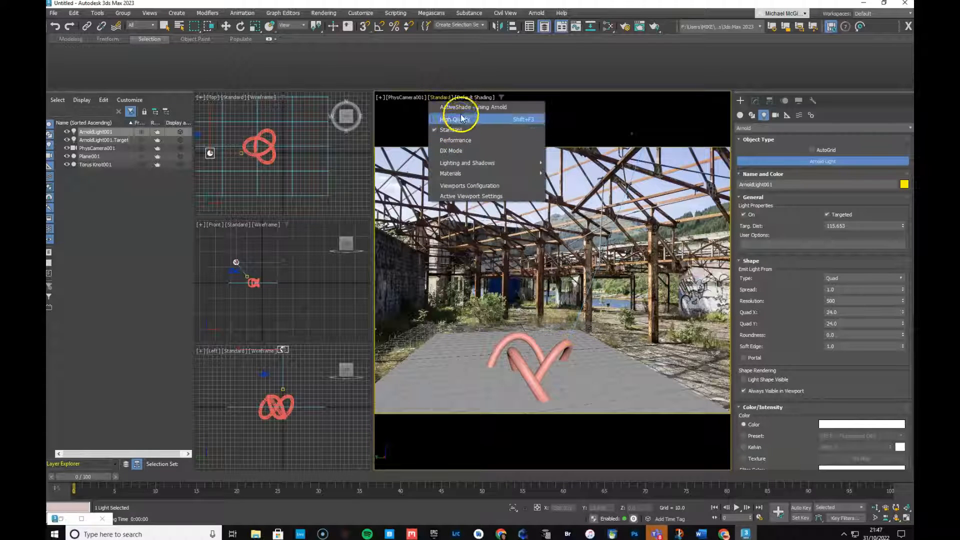
pyautogui.click(460, 110)
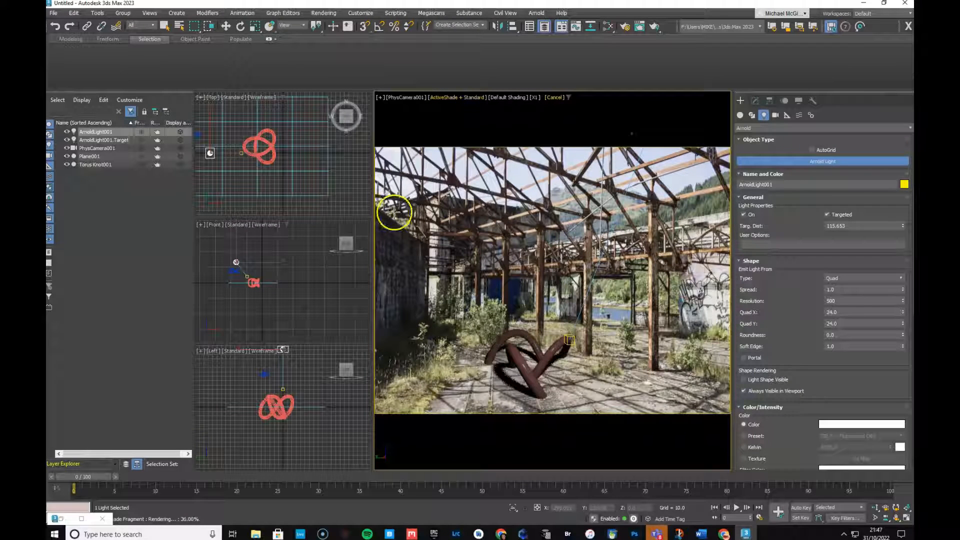
# Move the Arnold light behind and left of the torus knot, to about X -121, Y 104
pyautogui.click(225, 31)
pyautogui.click(235, 261)
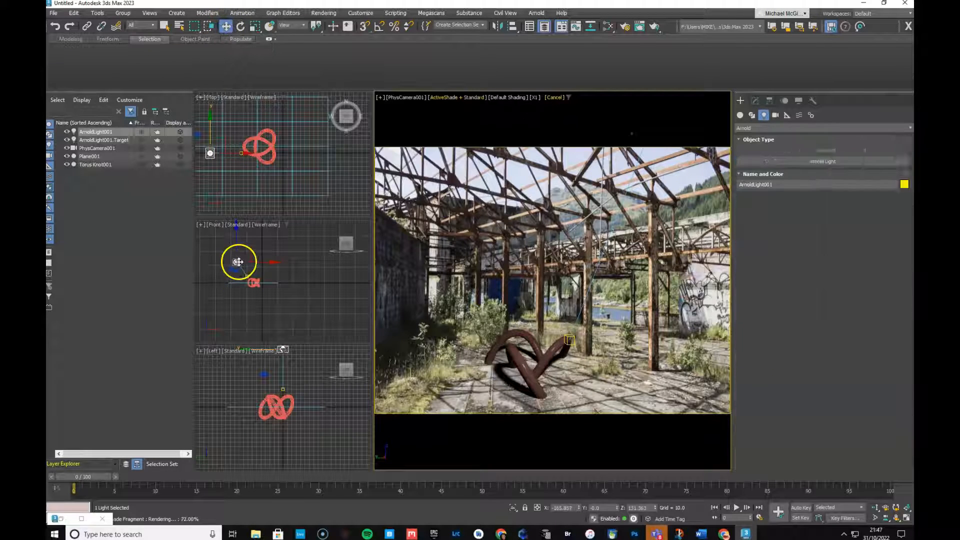
pyautogui.moveTo(258, 267); pyautogui.dragTo(303, 239)
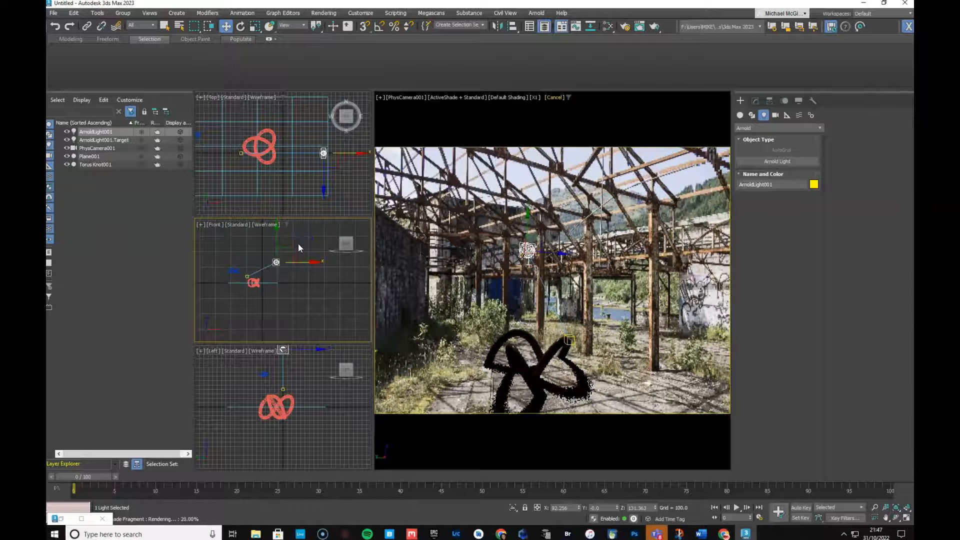
pyautogui.click(323, 174)
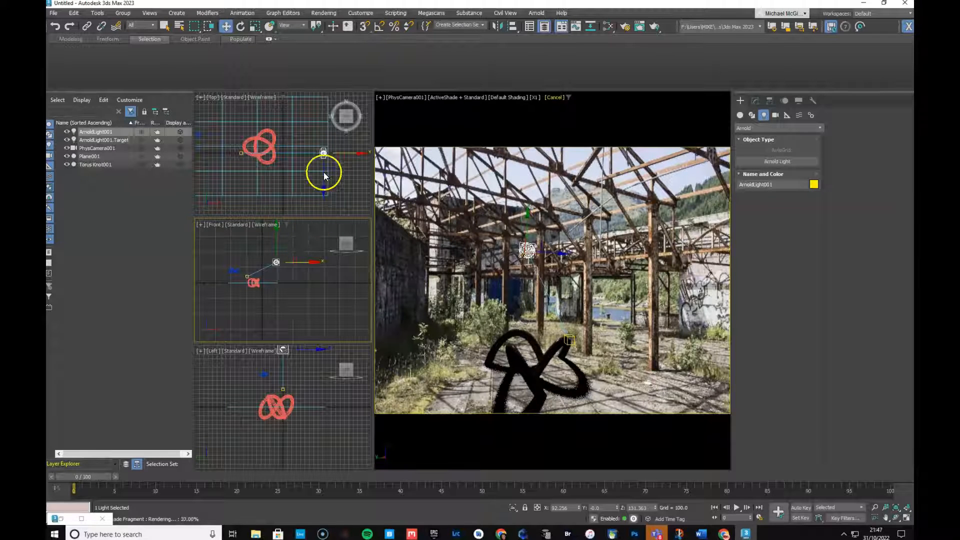
pyautogui.click(354, 165)
pyautogui.moveTo(349, 153); pyautogui.dragTo(226, 94)
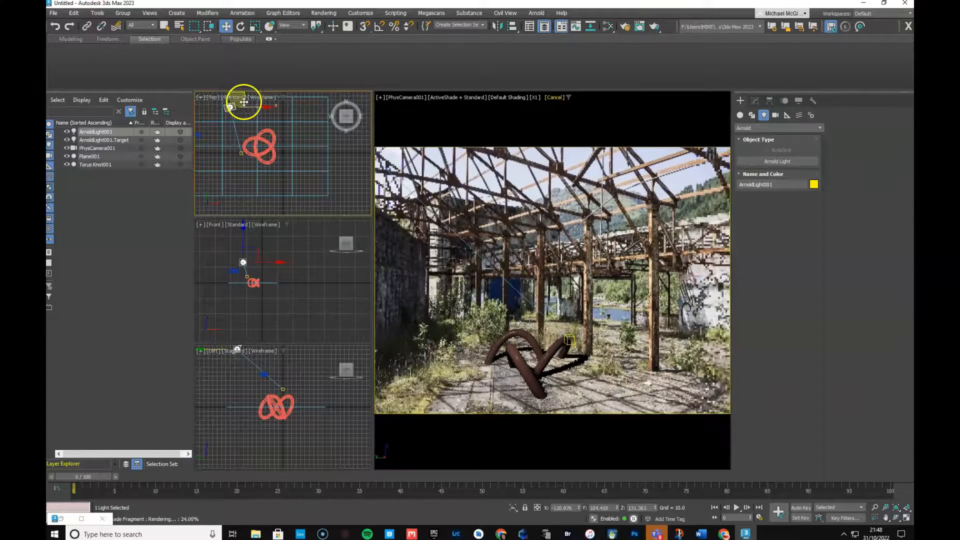
# Raise the Arnold light in the Left view to a height of about Z 199
pyautogui.rightClick(250, 368)
pyautogui.click(236, 348)
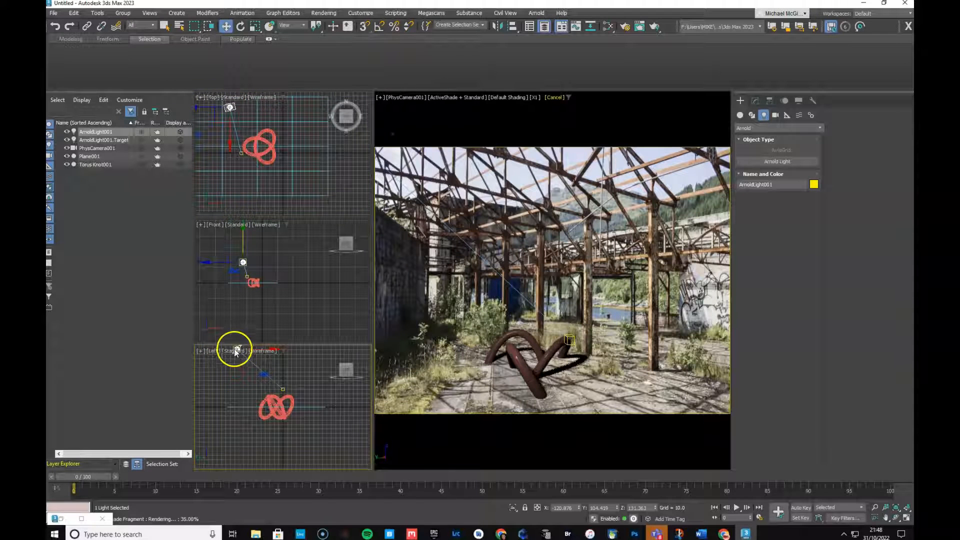
pyautogui.click(238, 351)
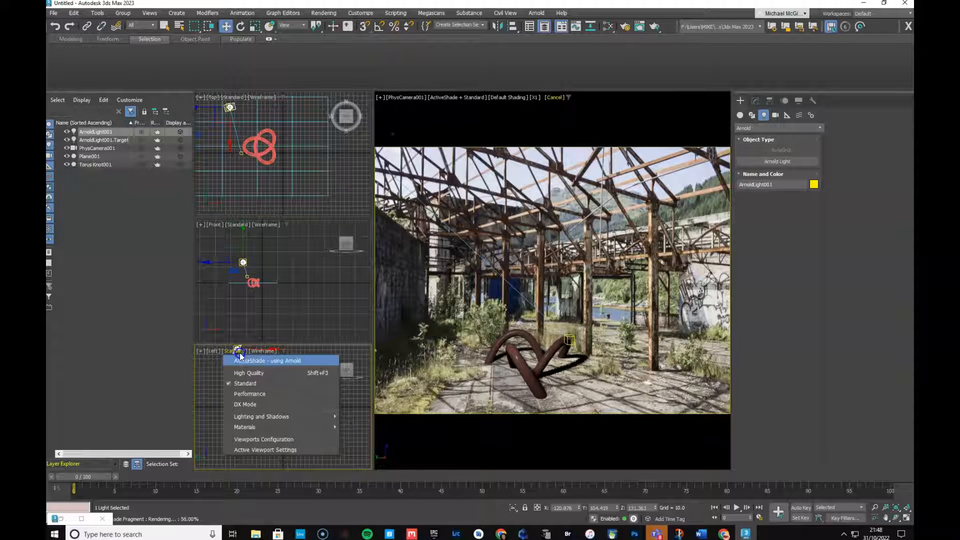
pyautogui.click(197, 365)
pyautogui.click(214, 400)
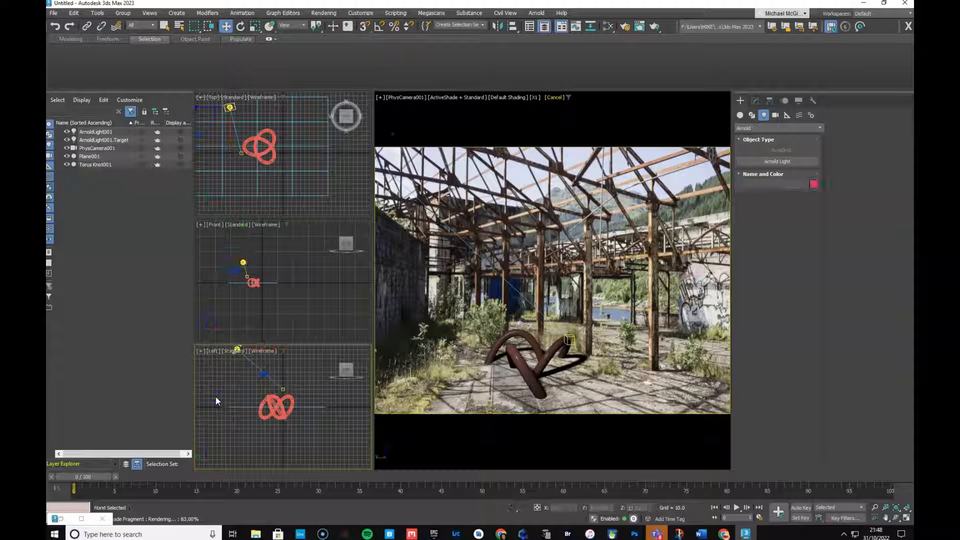
pyautogui.press('z')
pyautogui.click(228, 361)
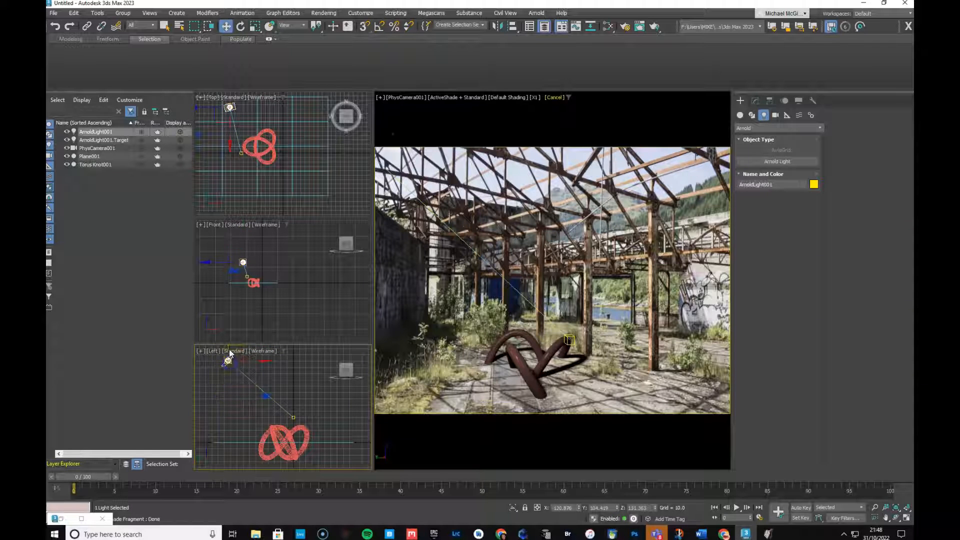
pyautogui.moveTo(228, 346); pyautogui.dragTo(237, 306)
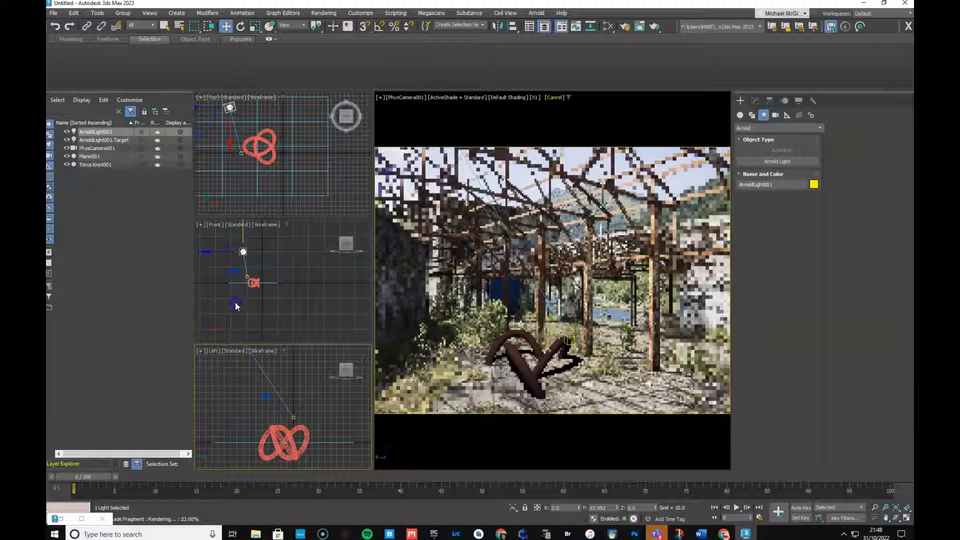
# Move the Arnold light along the X axis to about X 5.6, keeping it behind the torus knot
pyautogui.click(250, 264)
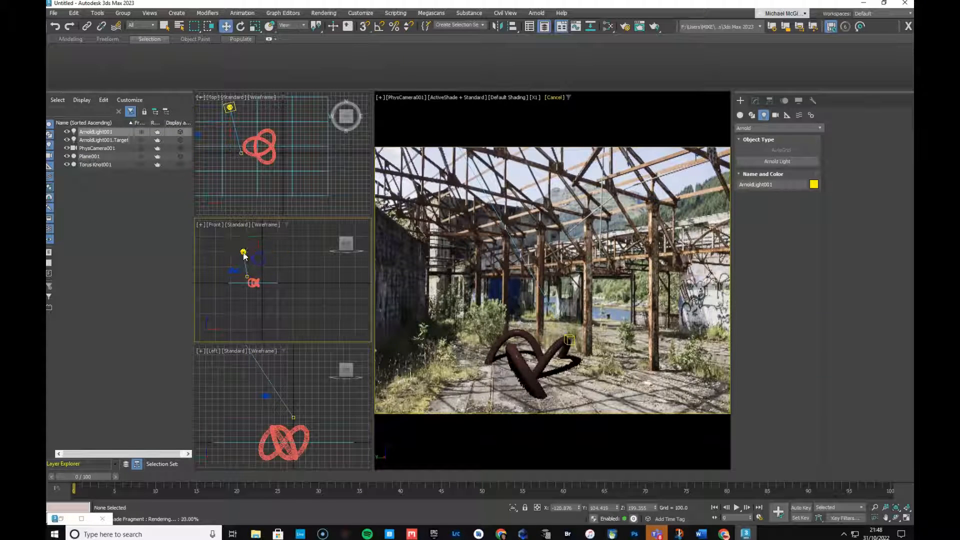
pyautogui.click(238, 251)
pyautogui.moveTo(265, 251)
pyautogui.mouseDown()
pyautogui.moveTo(252, 252)
pyautogui.moveTo(269, 252)
pyautogui.mouseUp()
pyautogui.moveTo(279, 251); pyautogui.dragTo(285, 251)
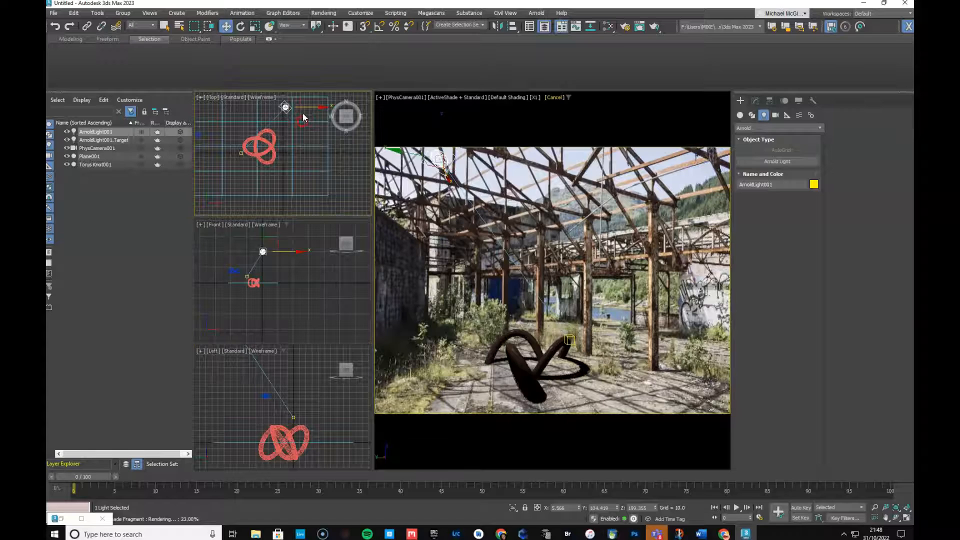
# Move the Arnold light along the X axis to about X 58.3, behind and right of the torus knot
pyautogui.moveTo(303, 108); pyautogui.dragTo(327, 109)
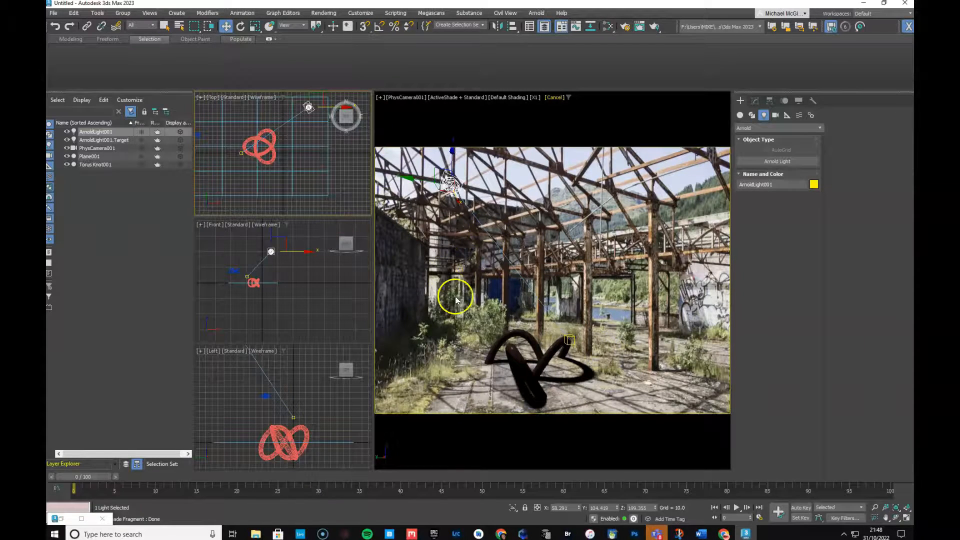
# Maximize the camera viewport and switch off its Arnold ActiveShade rendering
pyautogui.hotkey('alt', 'w')
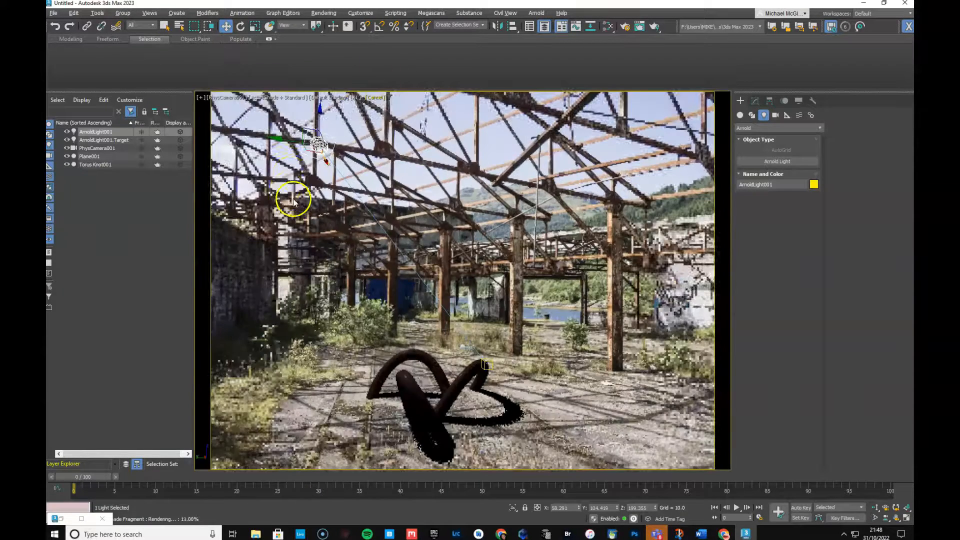
pyautogui.click(293, 98)
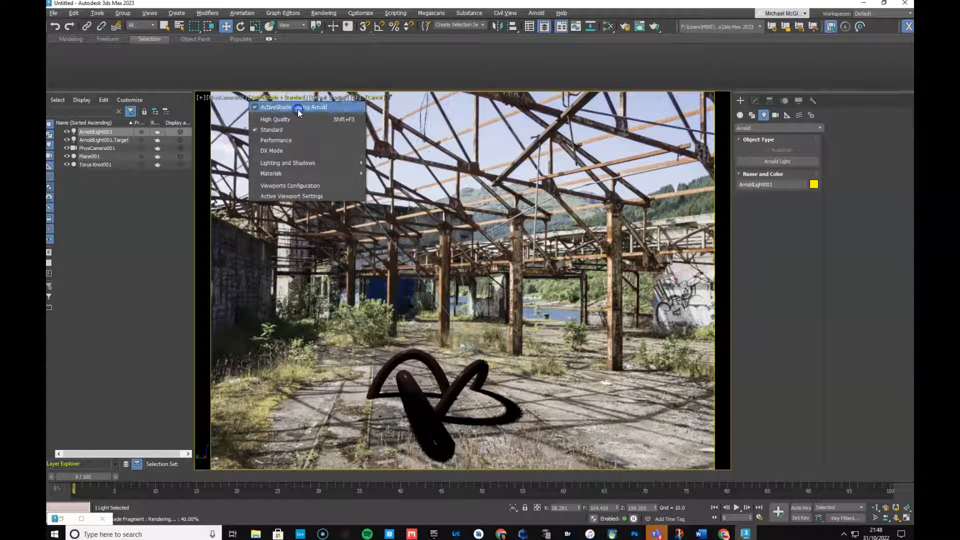
pyautogui.click(298, 108)
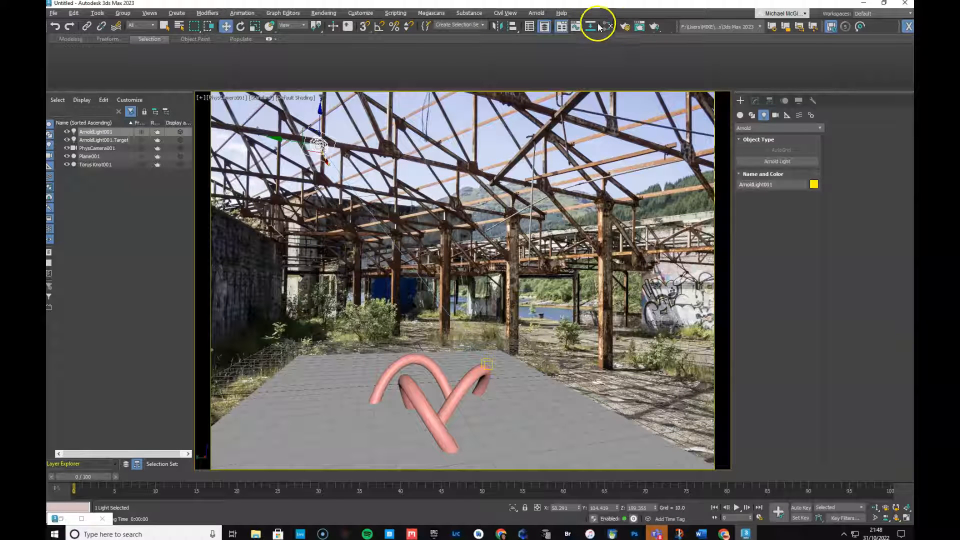
# Lock the image aspect in the common render settings and set the output width to 2304
pyautogui.click(627, 27)
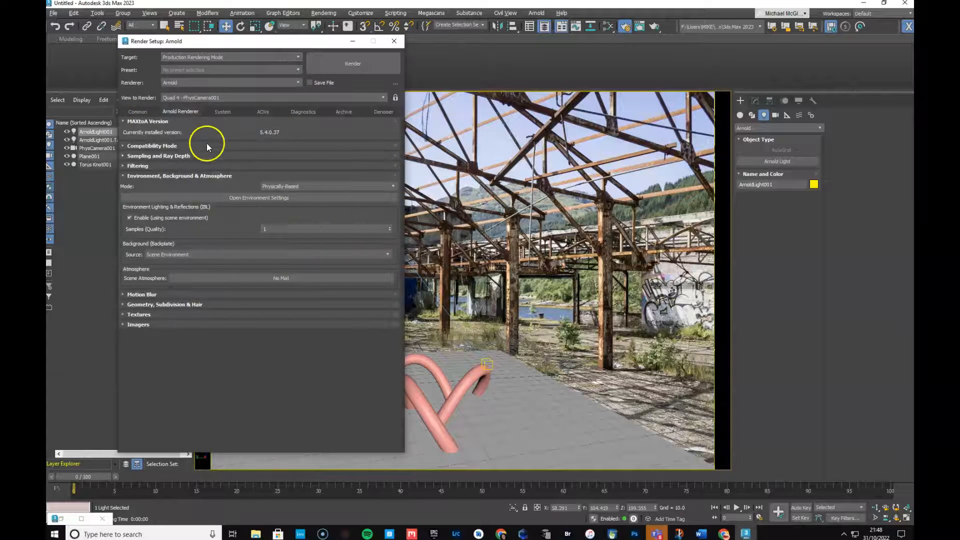
pyautogui.click(136, 112)
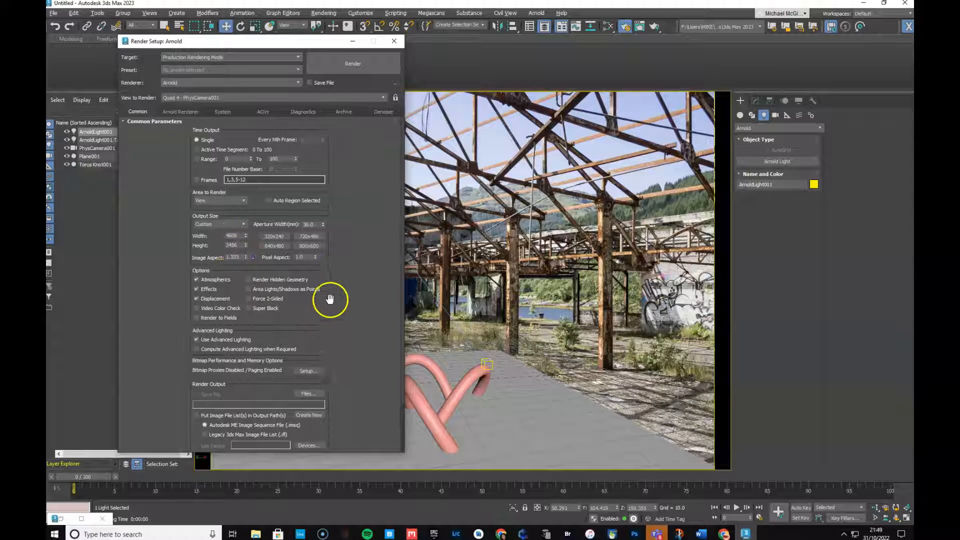
pyautogui.click(253, 257)
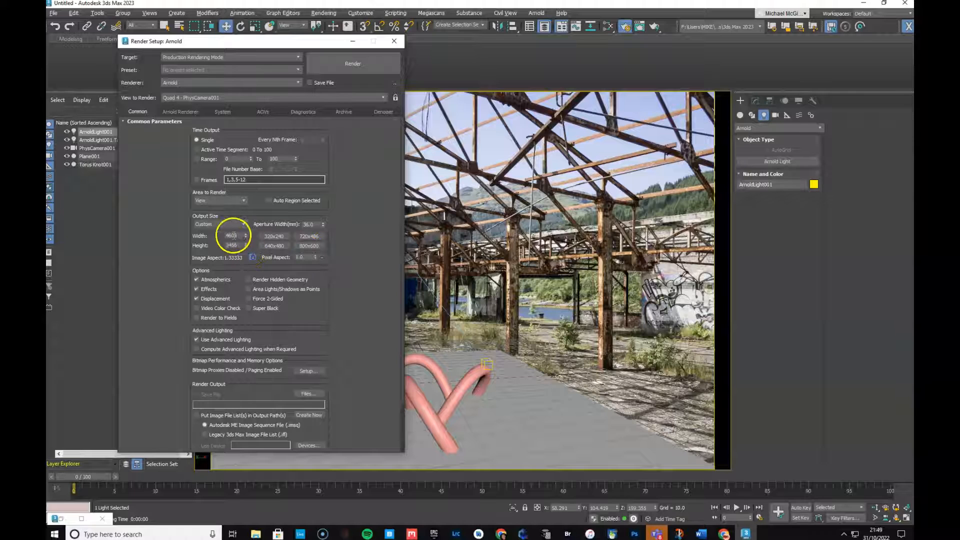
pyautogui.moveTo(237, 235); pyautogui.dragTo(209, 235)
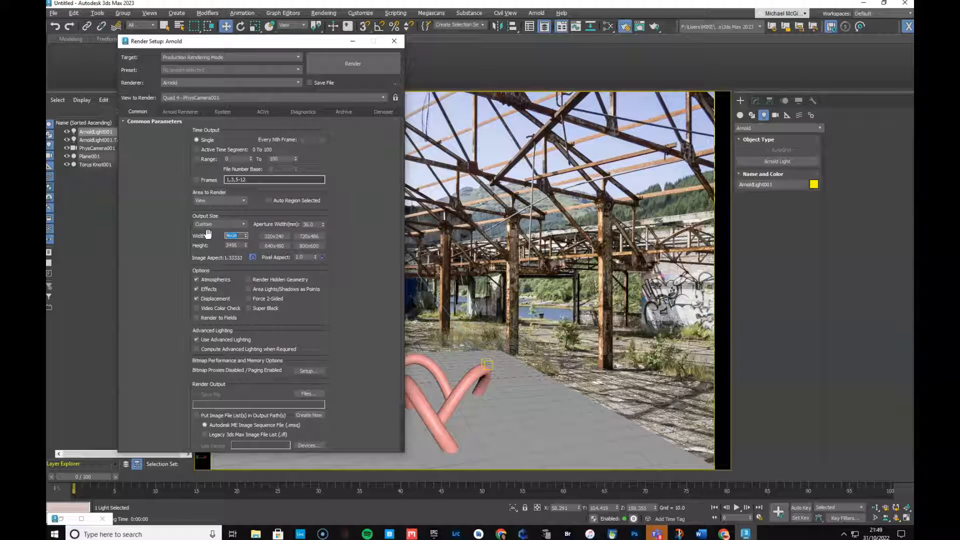
pyautogui.write('2304')
pyautogui.press('Tab')
# Render the camera view with Arnold and position the rendered frame window so the torus knot's shadow can be seen
pyautogui.click(347, 64)
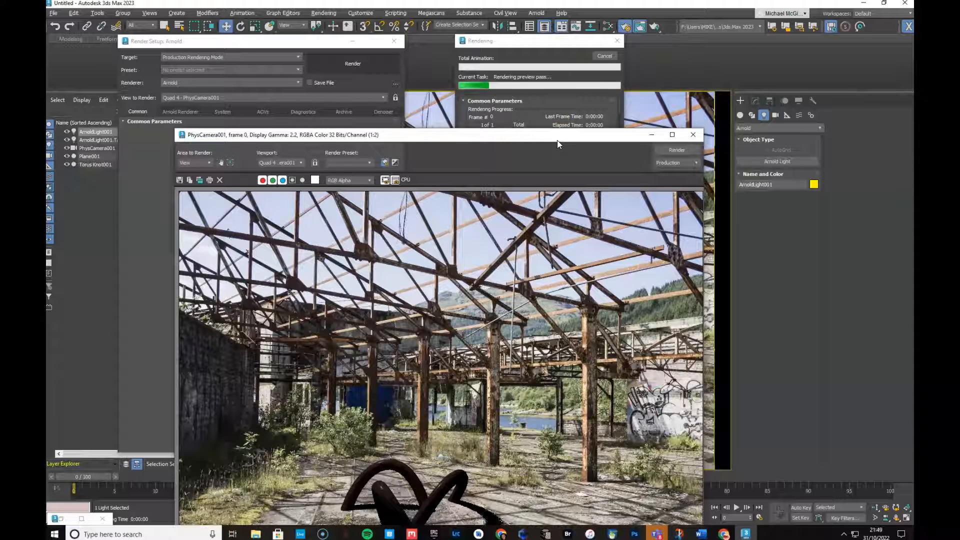
pyautogui.moveTo(398, 134); pyautogui.dragTo(374, 27)
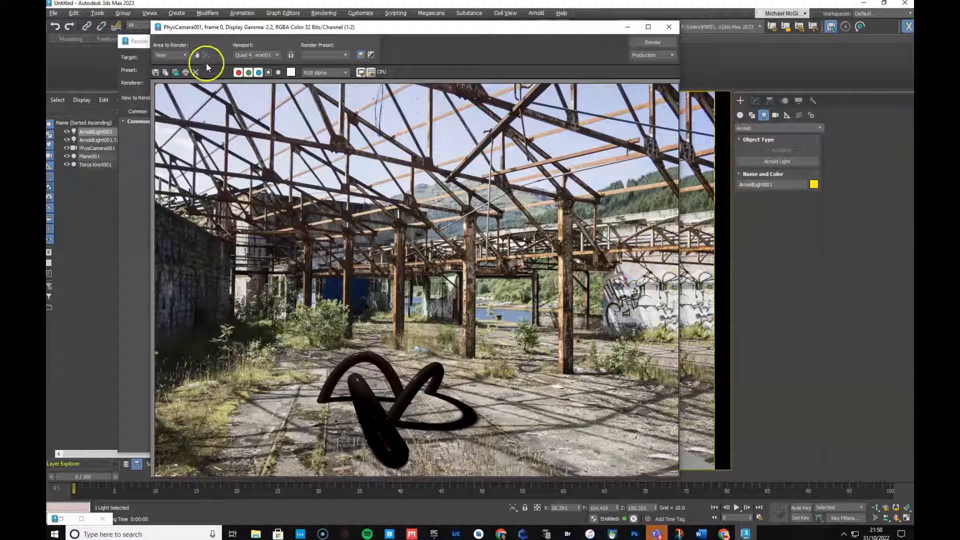
pyautogui.moveTo(567, 25); pyautogui.dragTo(555, 105)
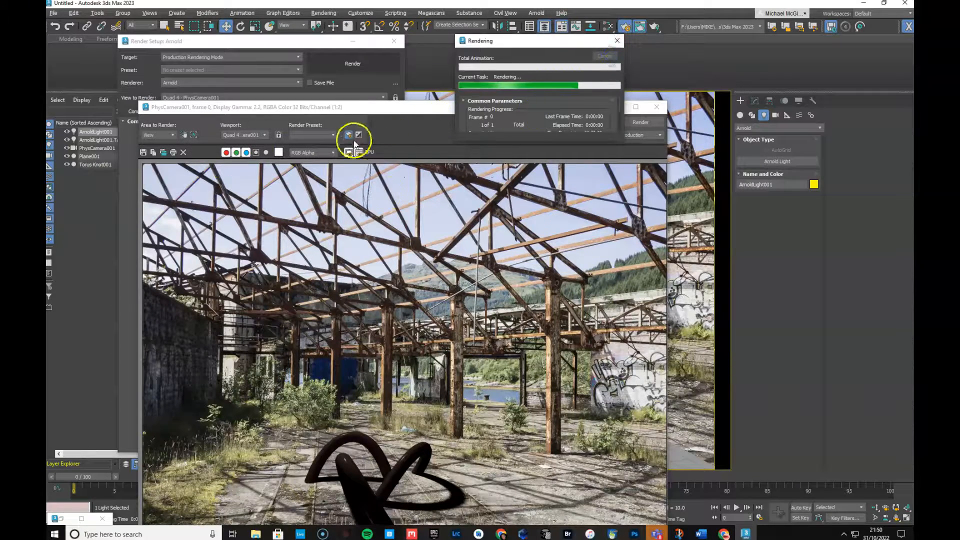
pyautogui.moveTo(421, 113); pyautogui.dragTo(478, 69)
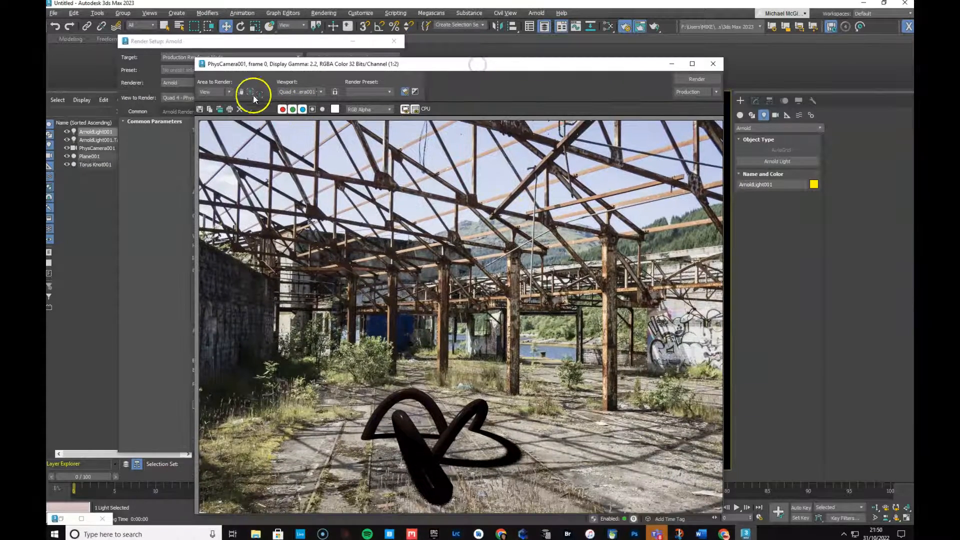
# Set the area to render to Region and fit the region rectangle around the torus knot and its shadow
pyautogui.click(226, 92)
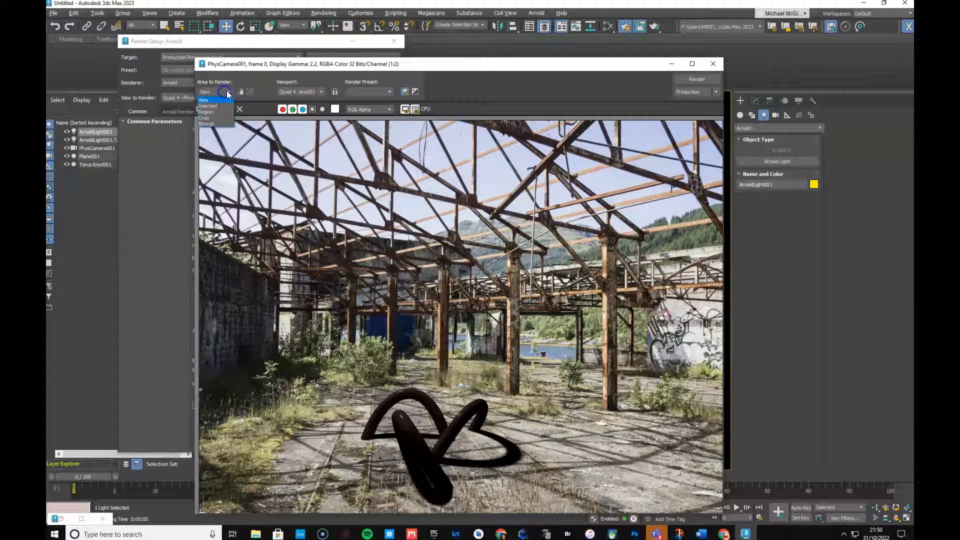
pyautogui.click(206, 112)
pyautogui.moveTo(530, 490); pyautogui.dragTo(536, 514)
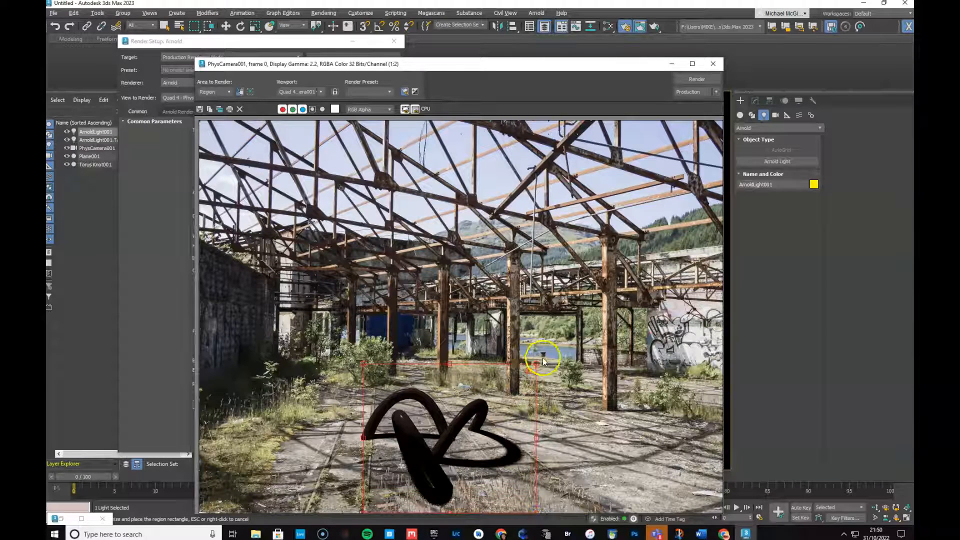
pyautogui.moveTo(535, 364); pyautogui.dragTo(517, 366)
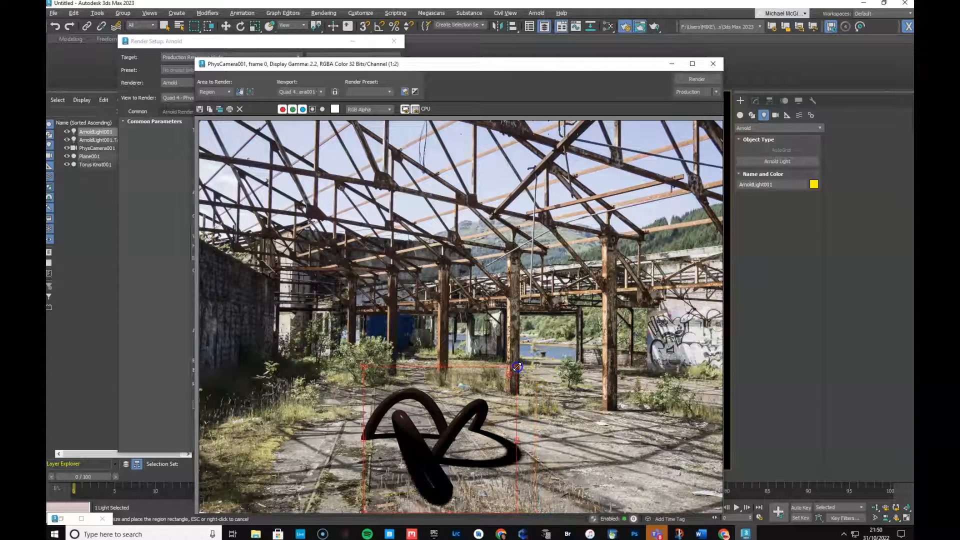
pyautogui.moveTo(362, 366); pyautogui.dragTo(345, 364)
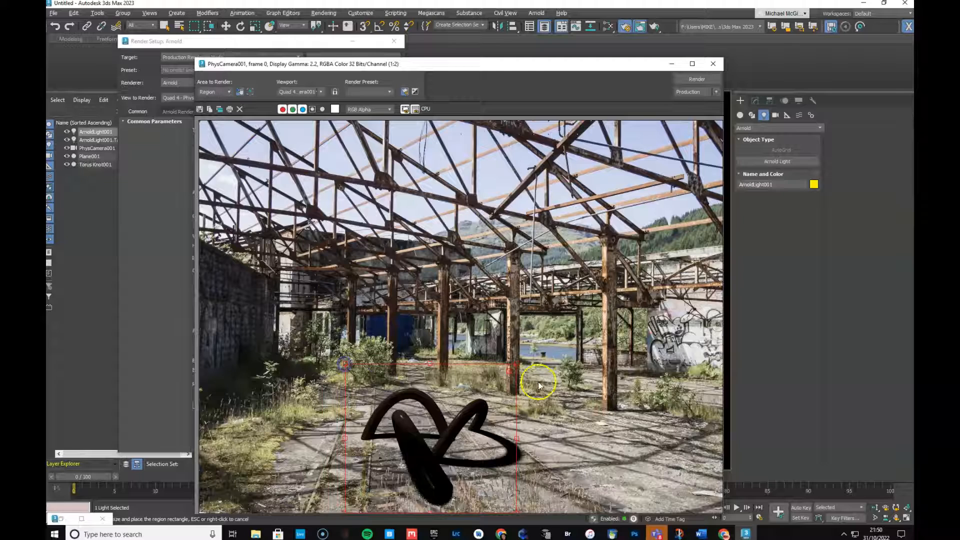
pyautogui.moveTo(517, 365); pyautogui.dragTo(538, 363)
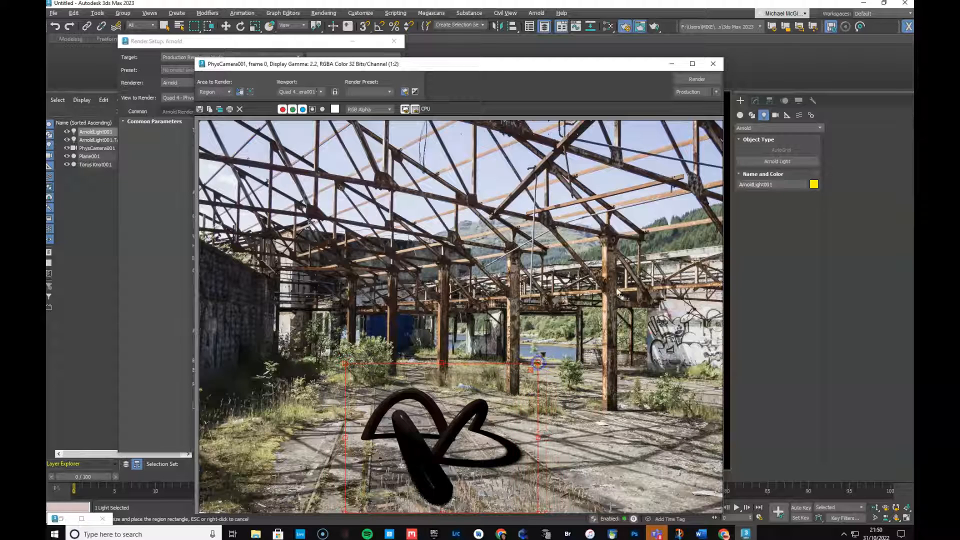
# Lower the Shadow Matte map's shadow opacity to 0.8 in the Slate Material Editor
pyautogui.moveTo(622, 68); pyautogui.dragTo(502, 60)
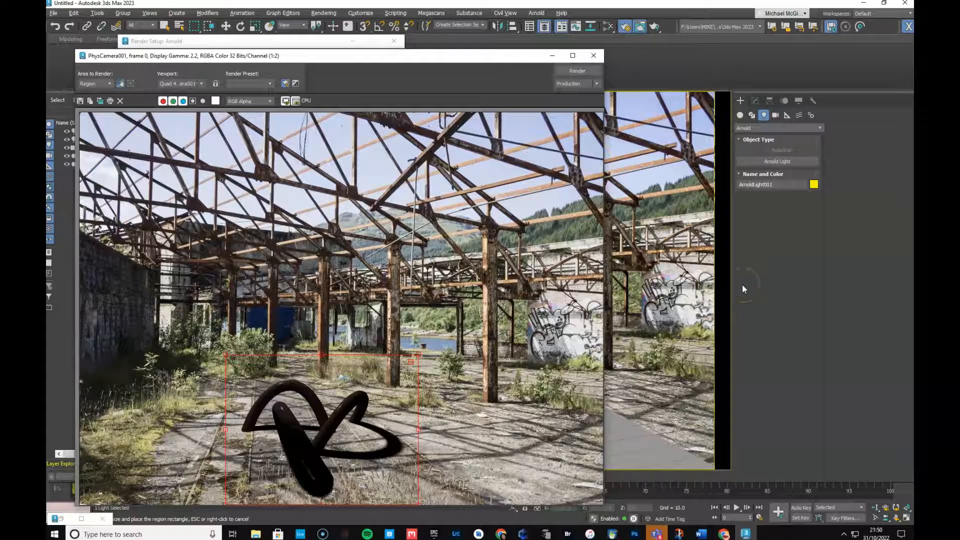
pyautogui.click(656, 340)
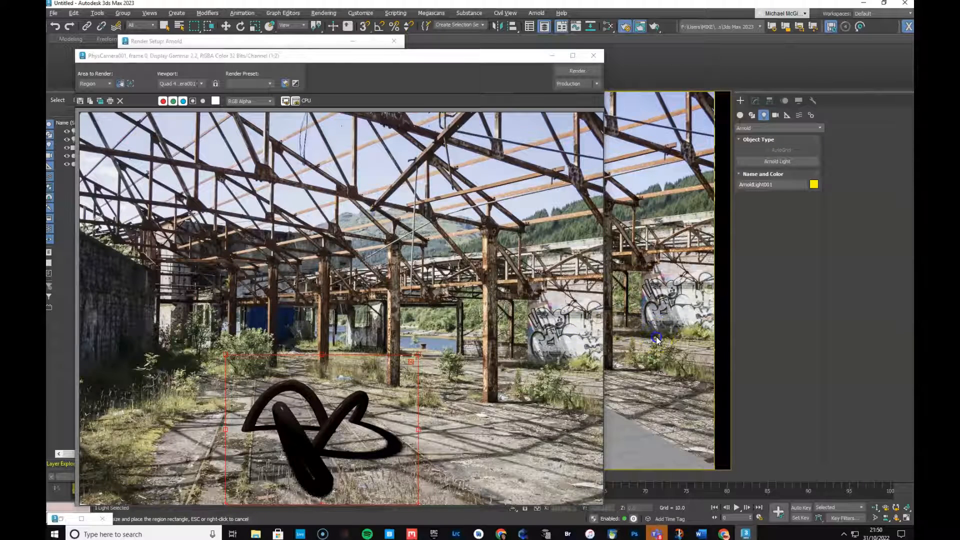
pyautogui.press('m')
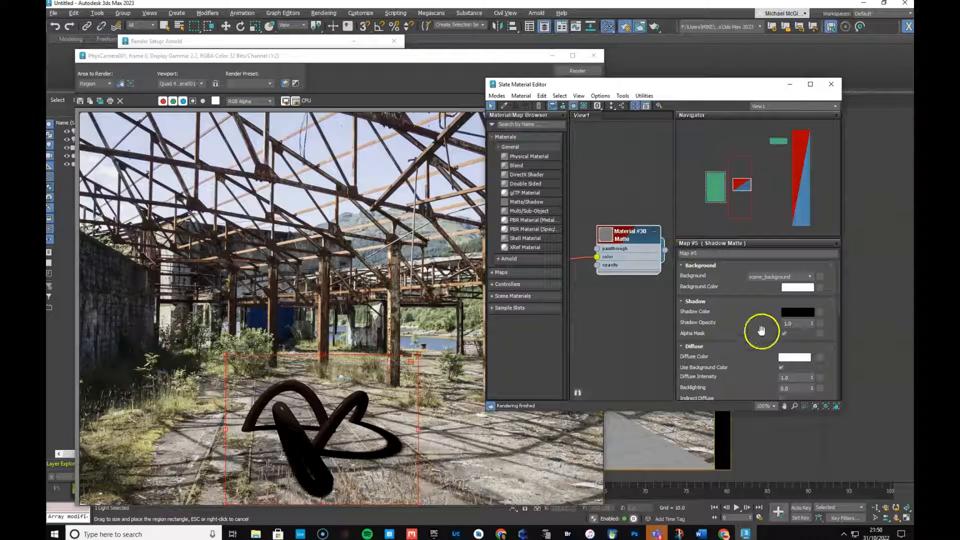
pyautogui.click(811, 326)
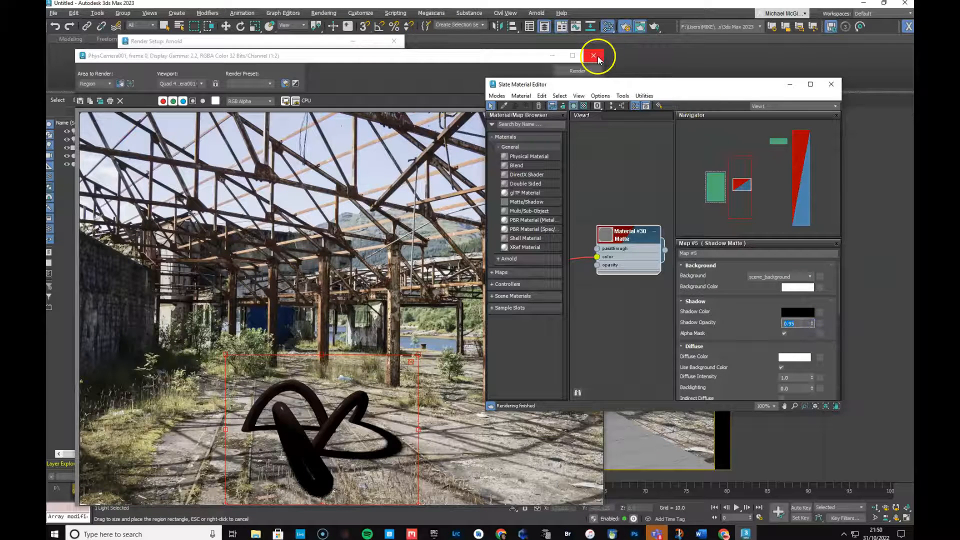
pyautogui.click(812, 324)
pyautogui.click(812, 325)
pyautogui.click(812, 326)
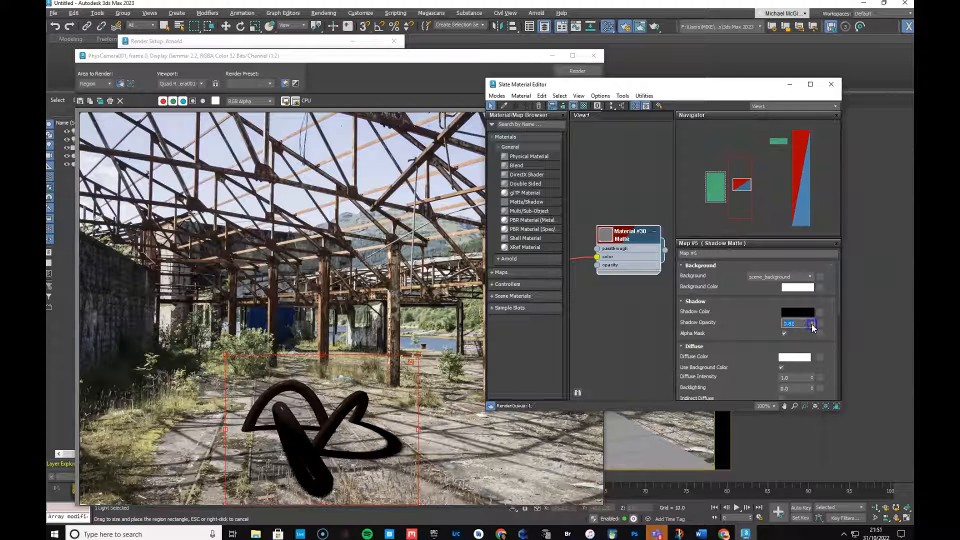
# Render the region around the torus knot again to check the lighter shadow against the photographed ones
pyautogui.click(584, 71)
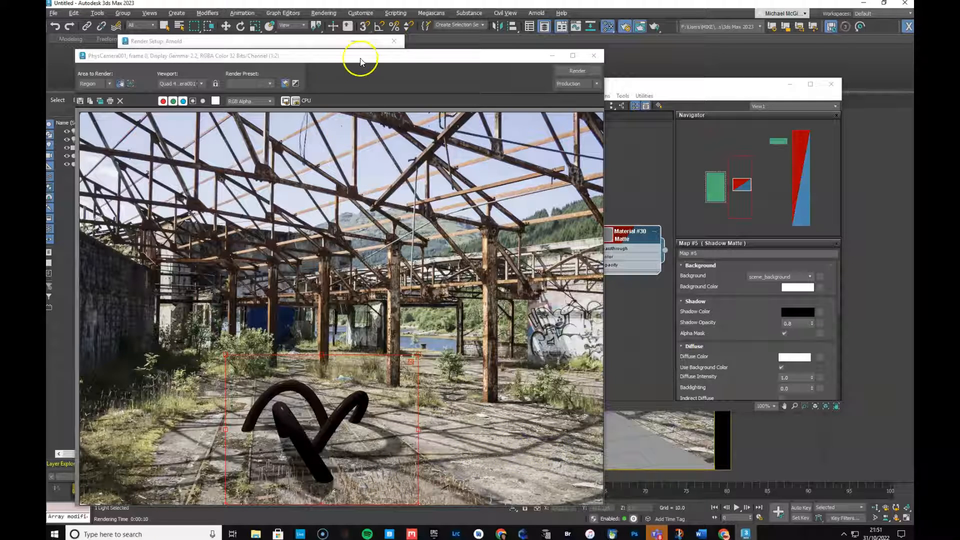
pyautogui.moveTo(360, 56); pyautogui.dragTo(395, 31)
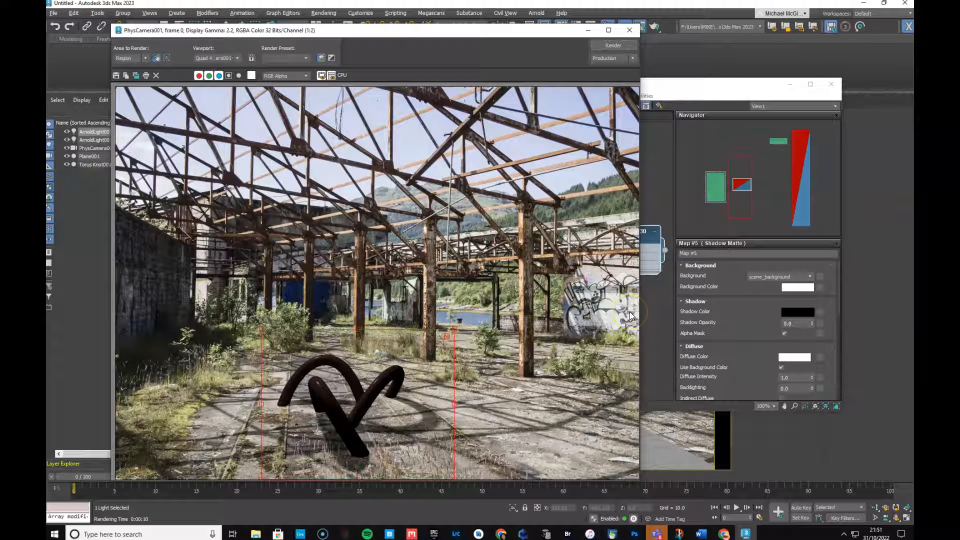